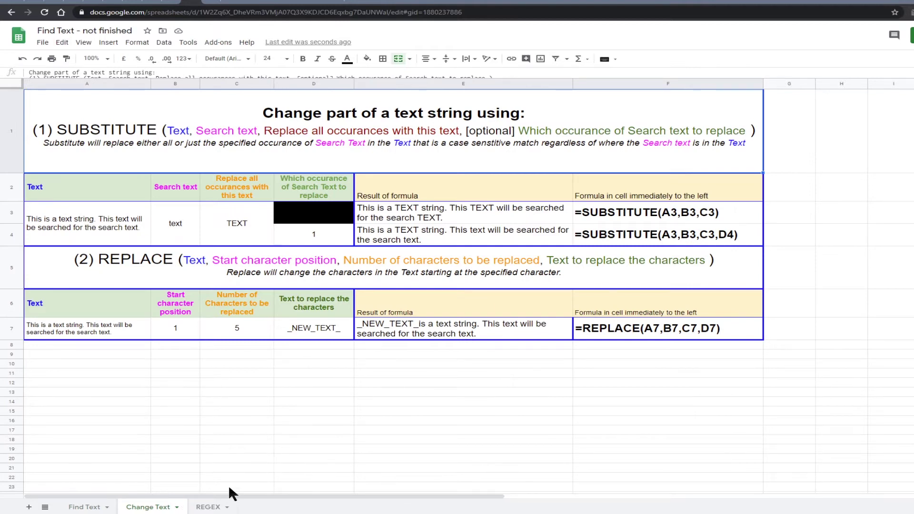
- Glance at the REGEX sheet, then switch to the Find Text sheet's FIND and SEARCH tables
left_click(193, 509)
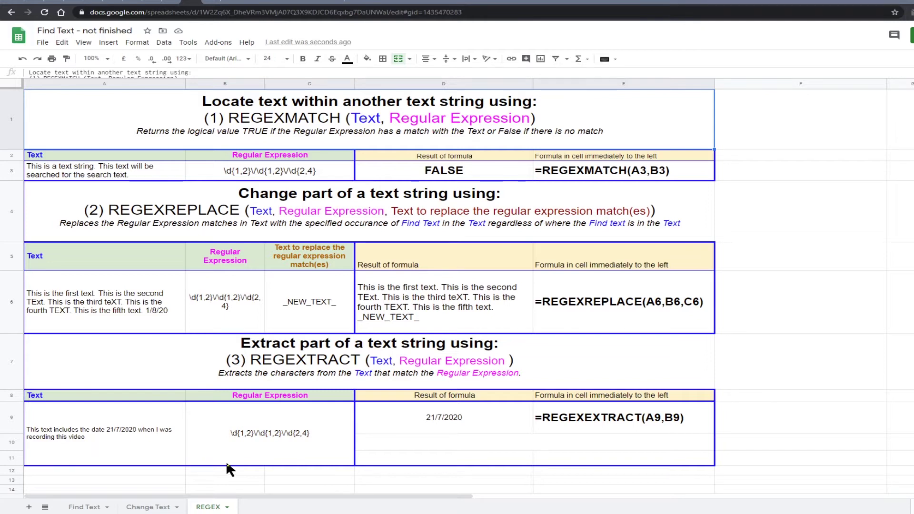
left_click(93, 507)
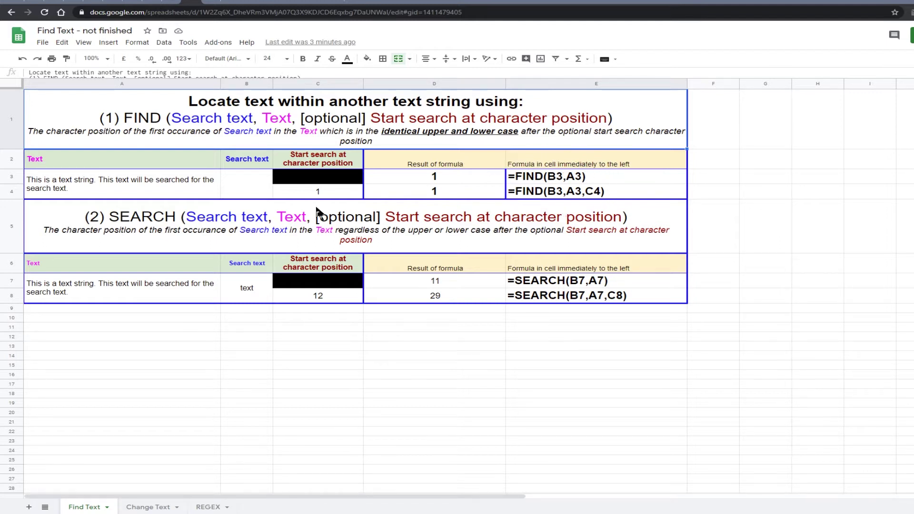
- Hide rows 5–8 holding the SEARCH section
left_click(12, 231)
left_click(8, 296, "shift")
right_click(9, 295)
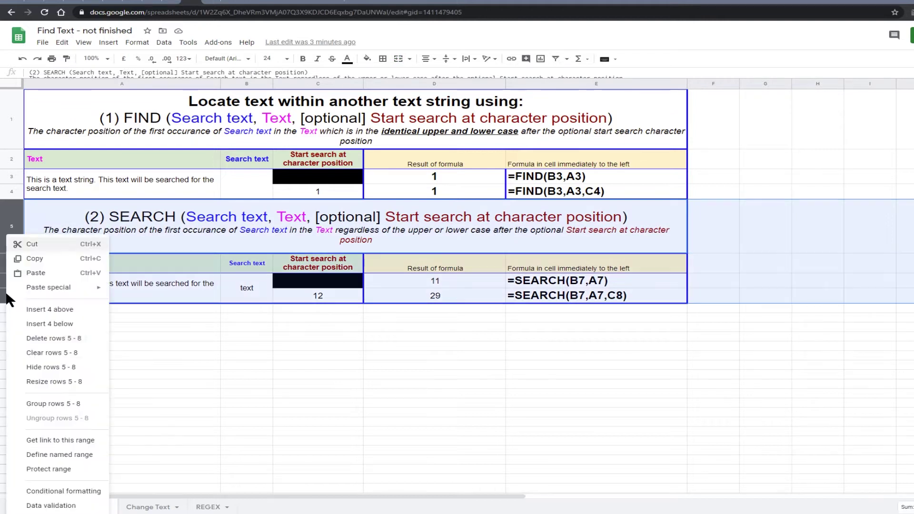
left_click(53, 366)
left_click(173, 232)
- Try hjkgol, text and Text as the search text in B3, settling on lowercase 'text'
left_click(252, 185)
type("hjkgol")
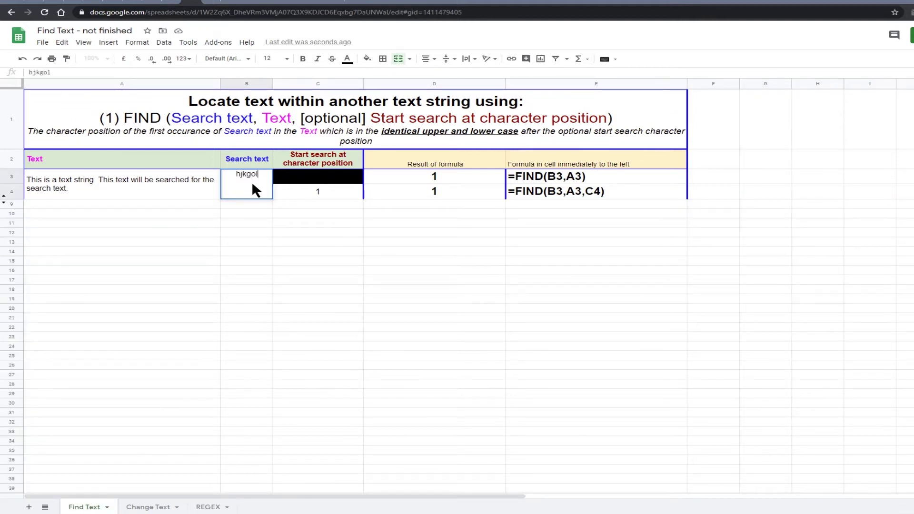
key("Return")
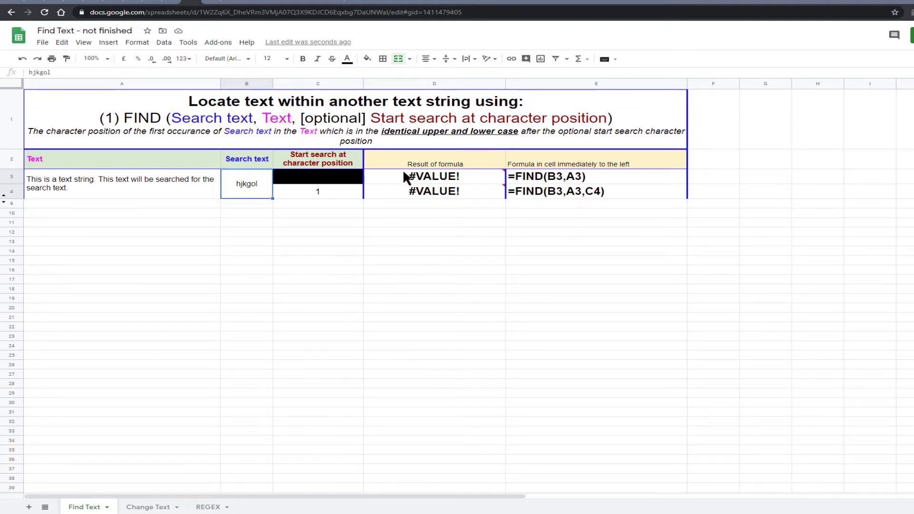
mouse_move(496, 177)
type("text")
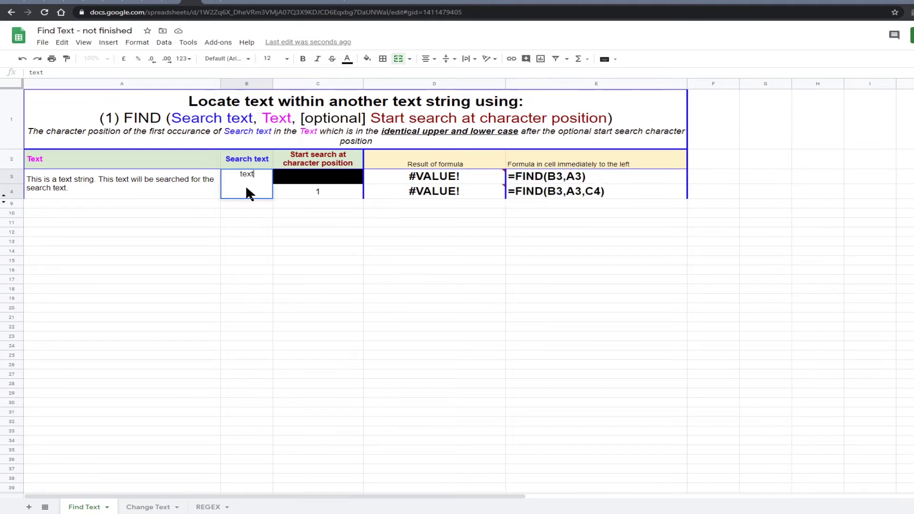
key("Return")
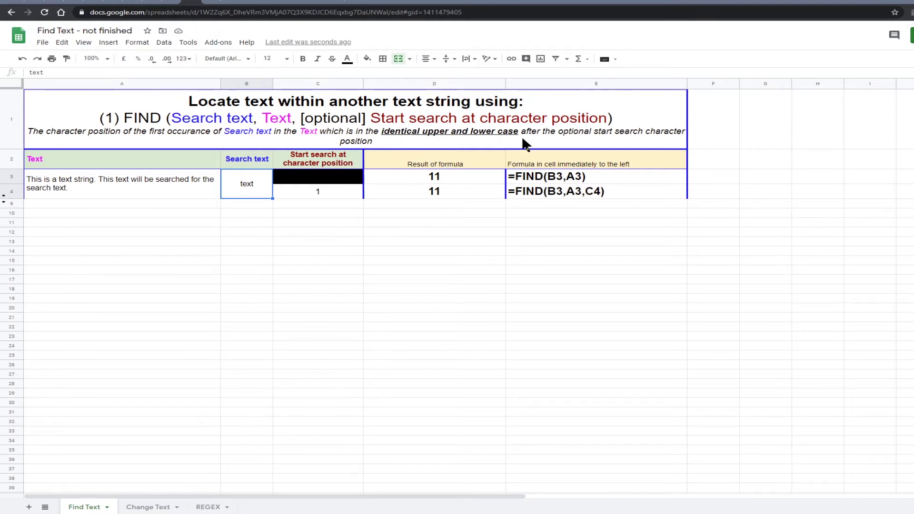
type("T")
key("Return")
mouse_move(452, 183)
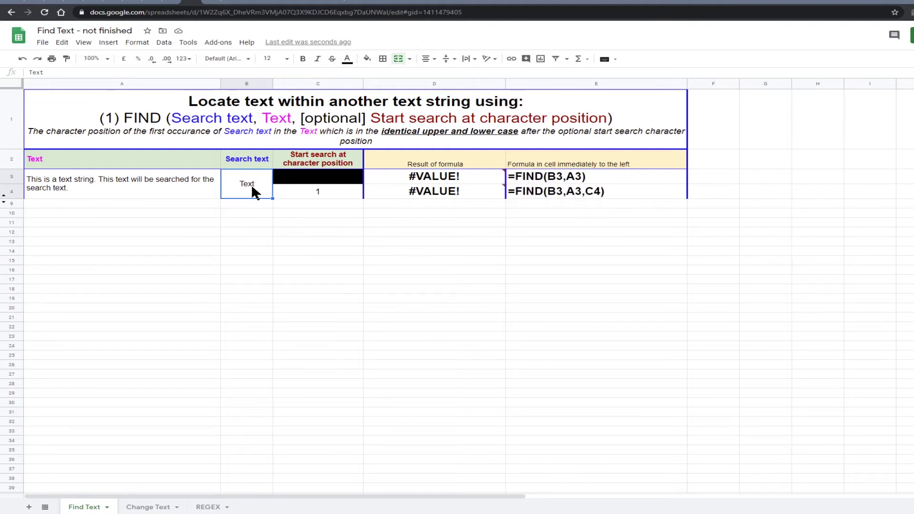
key("ctrl+z")
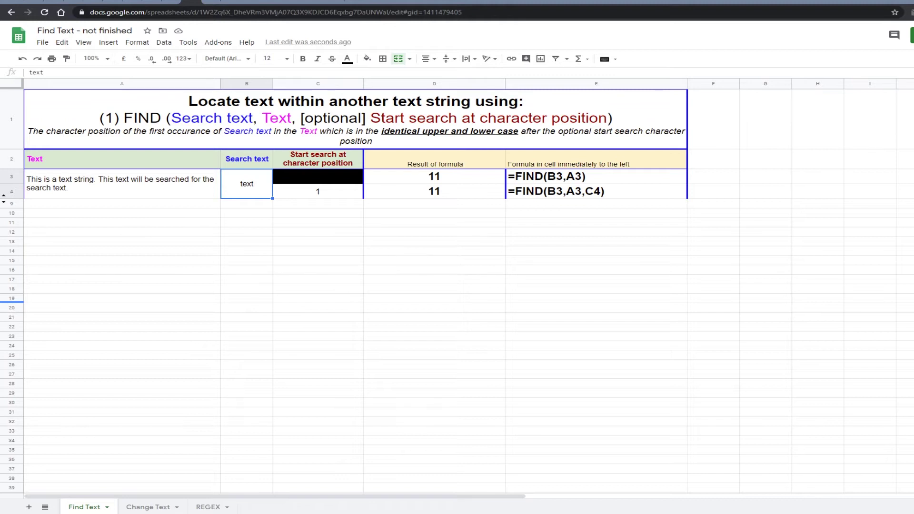
type("text")
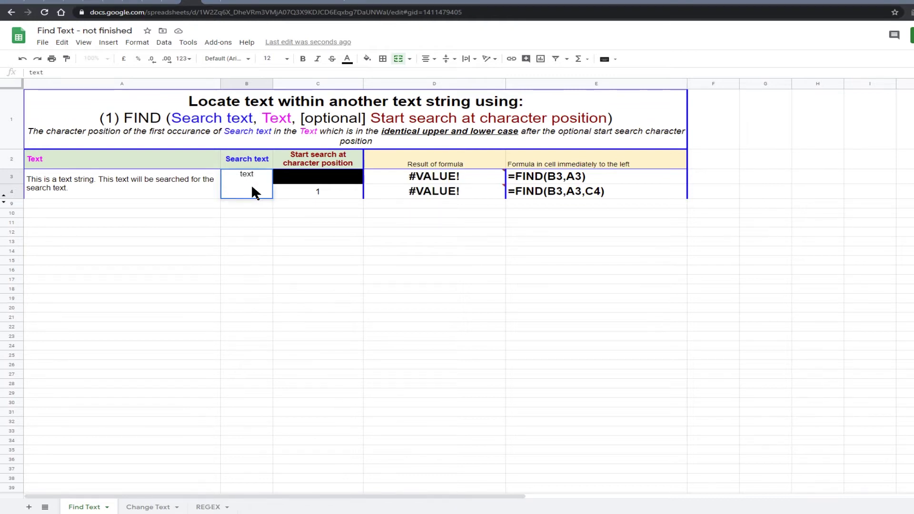
key("Return")
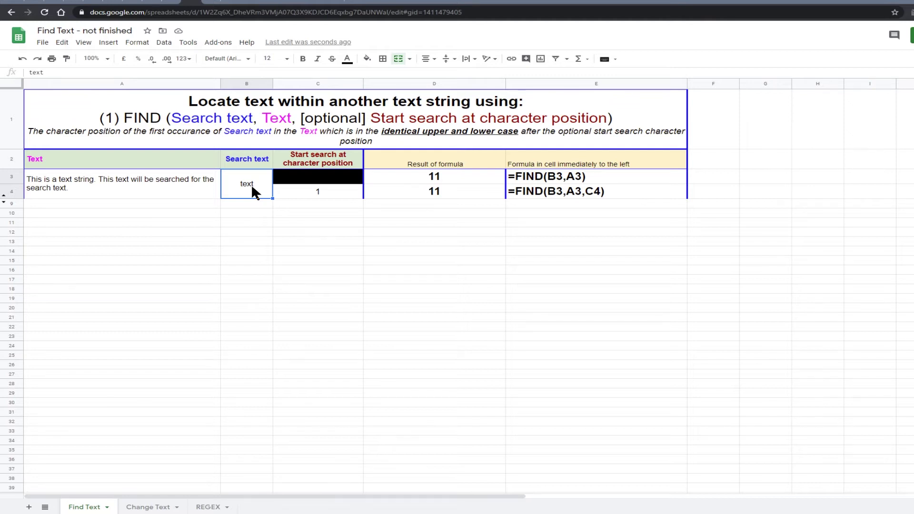
- Enter 12 as the FIND start position in C4
left_click(332, 190)
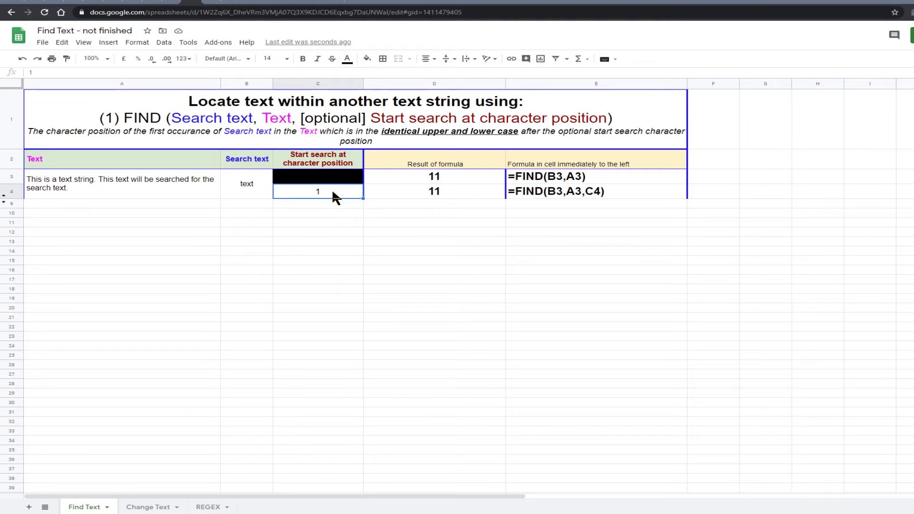
type("12")
key("Return")
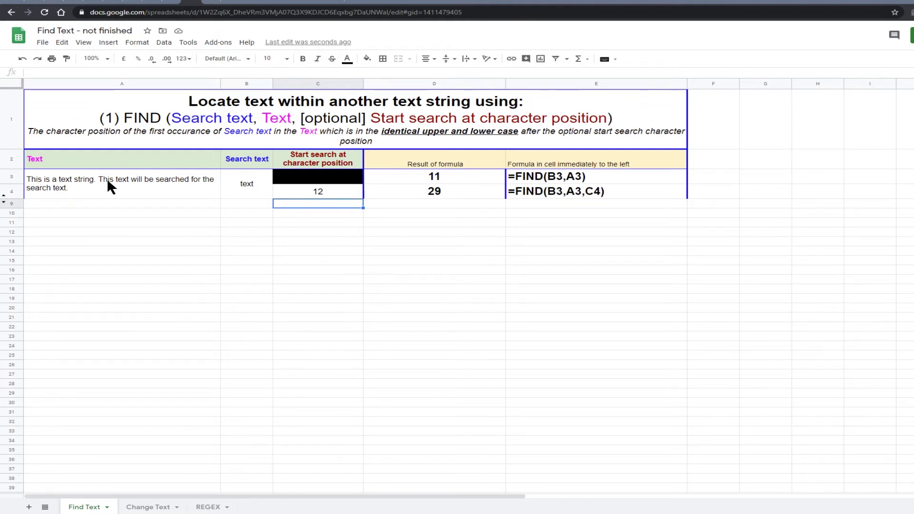
left_click(319, 193)
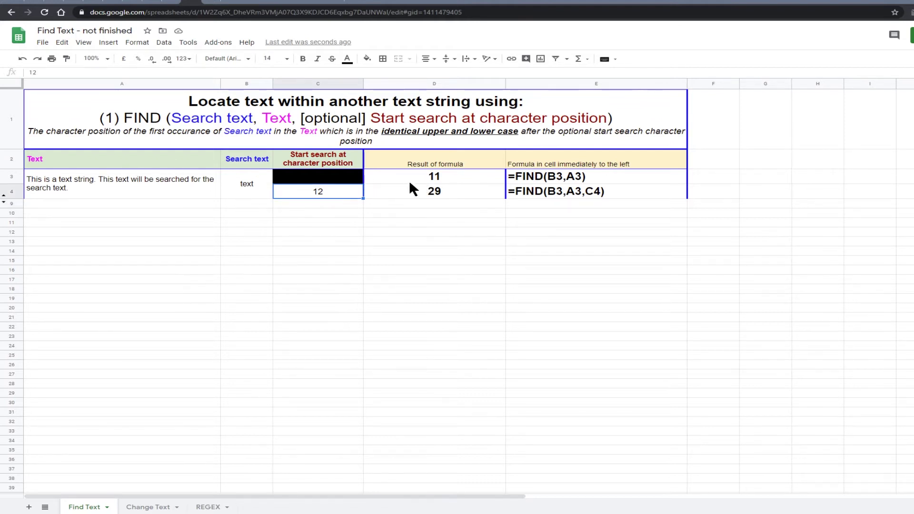
- Rewrite D4 as =FIND(B3,A3,FIND(B3,A3)+1) to locate the second occurrence
double_click(425, 193)
key("BackSpace")
key("BackSpace")
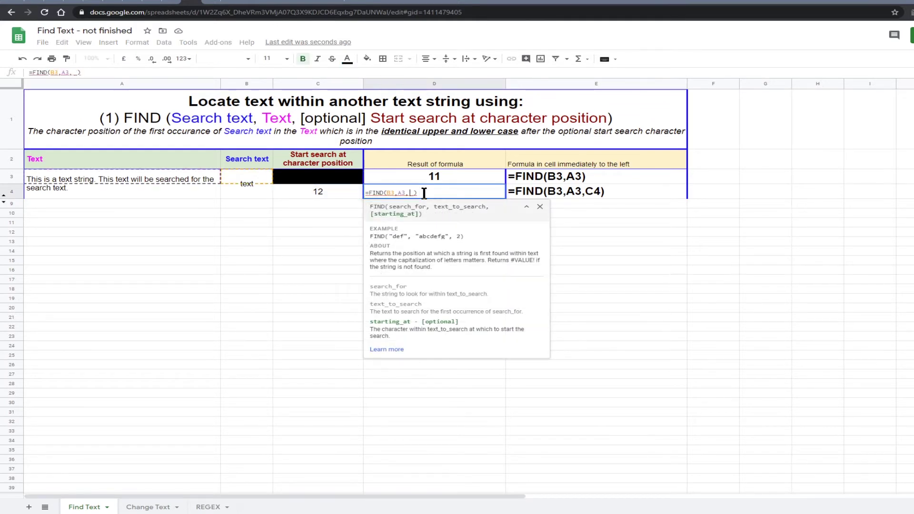
type("d3+1")
key("Return")
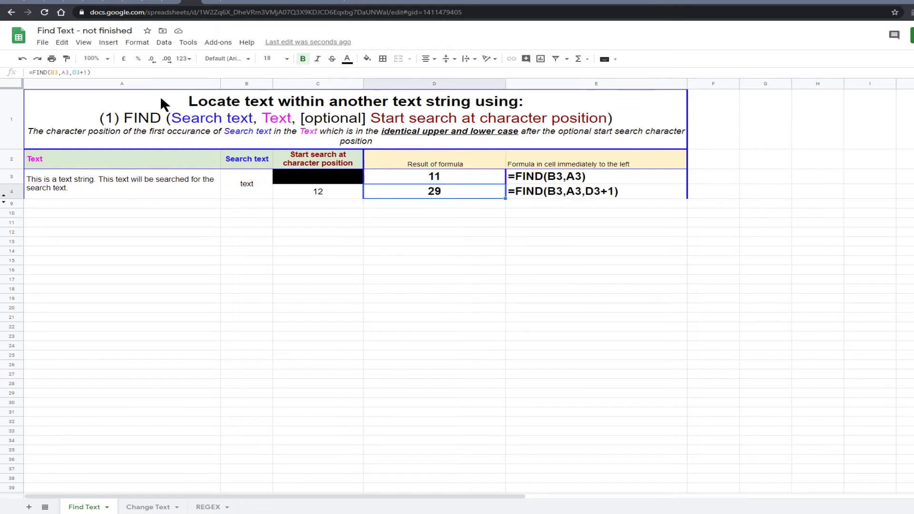
key("Return")
key("Left")
key("Left")
key("Left")
key("BackSpace")
key("BackSpace")
type("FIND(b3,a3)")
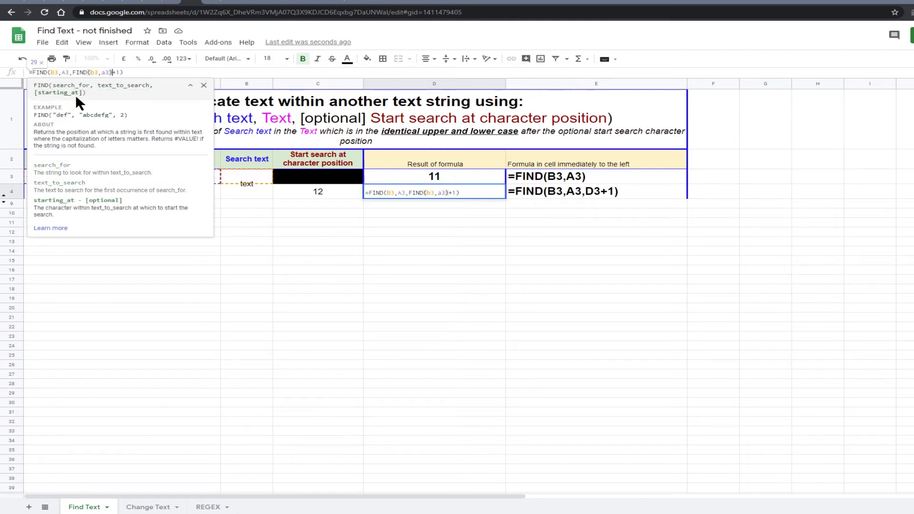
key("Return")
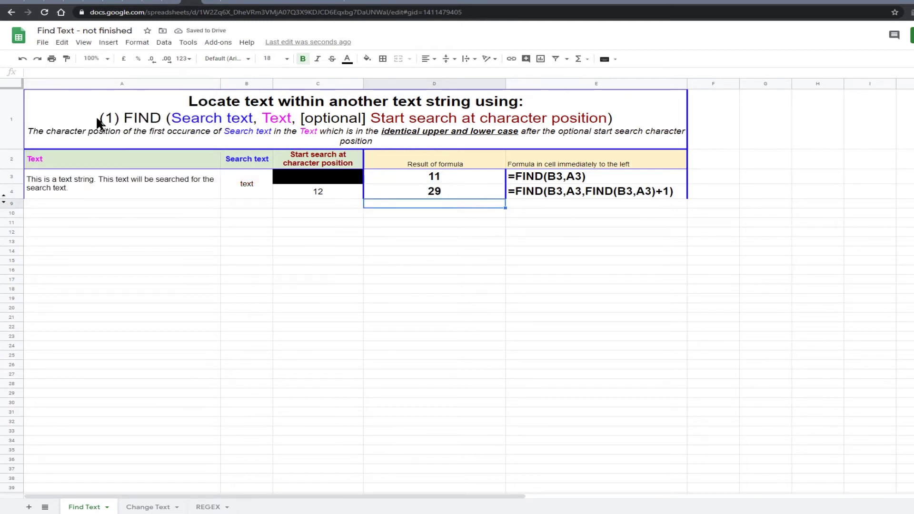
- Unhide the SEARCH rows and try TeX and this as search words in B7
left_click(4, 202)
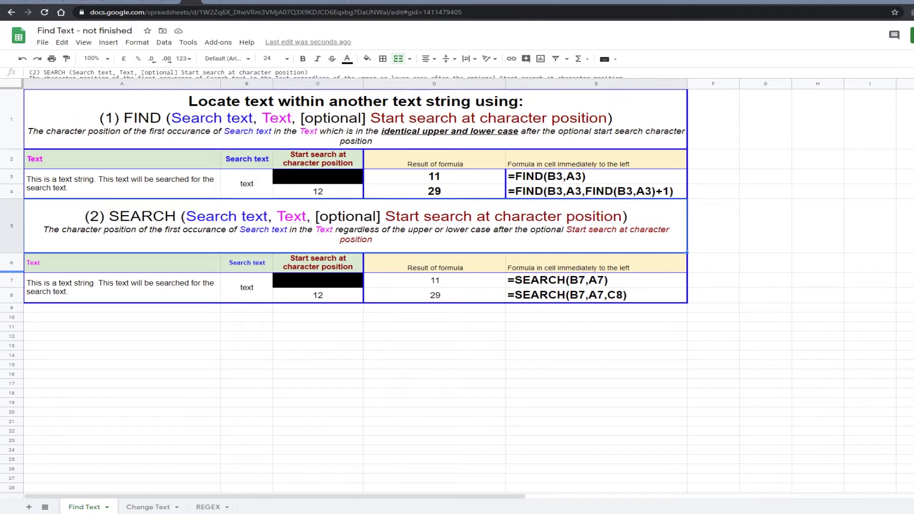
left_click(246, 299)
type("TeXt")
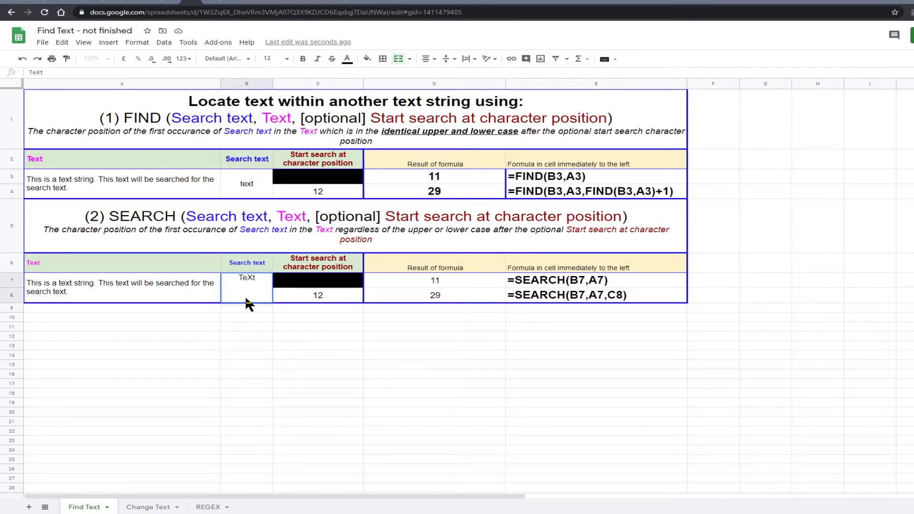
key("Return")
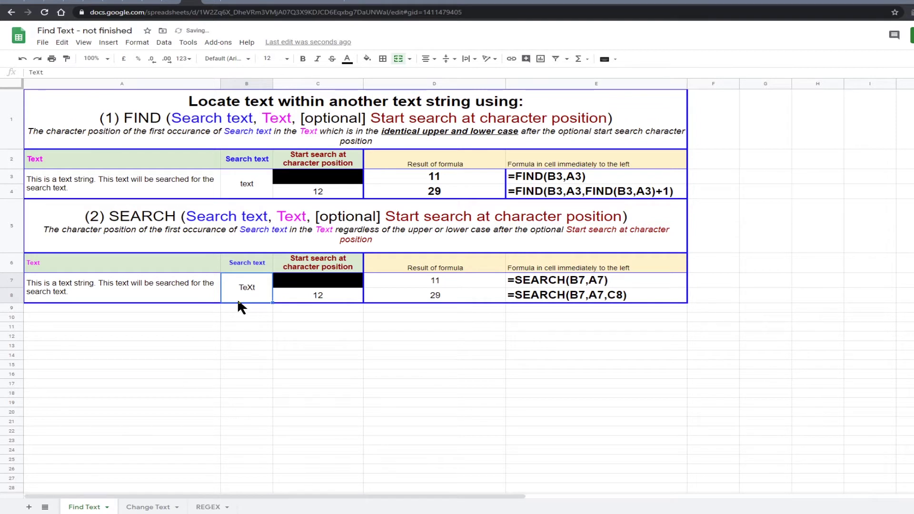
type("thi")
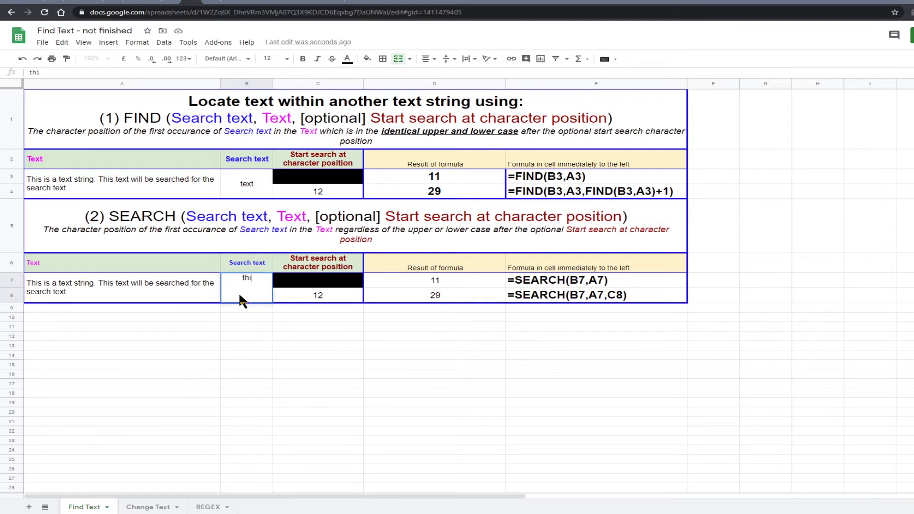
type("s")
key("Return")
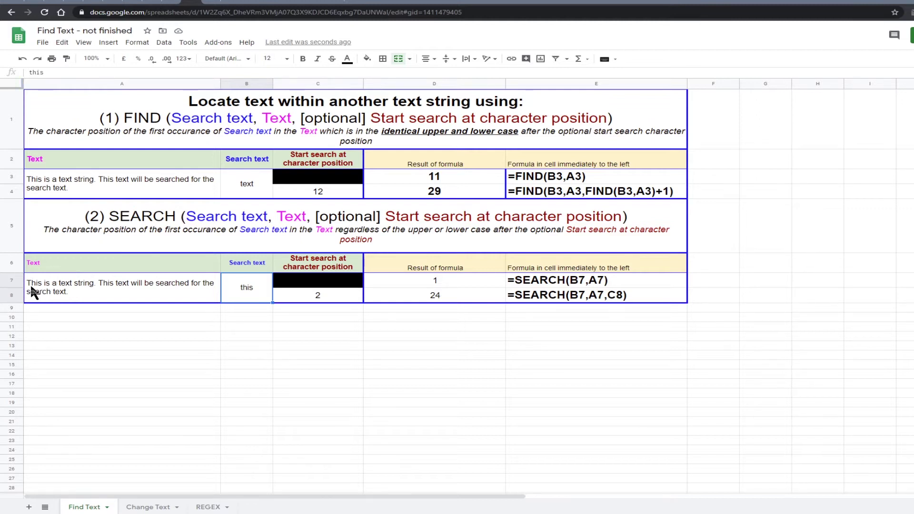
- Keep C8's =D7+1 formula and edit B7's search text until D8 shows #VALUE!
left_click(302, 299)
double_click(302, 299)
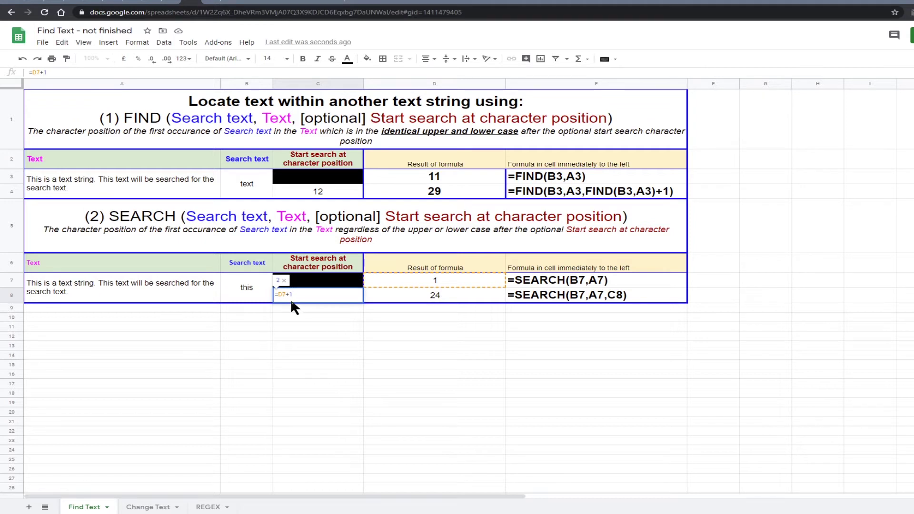
key("Return")
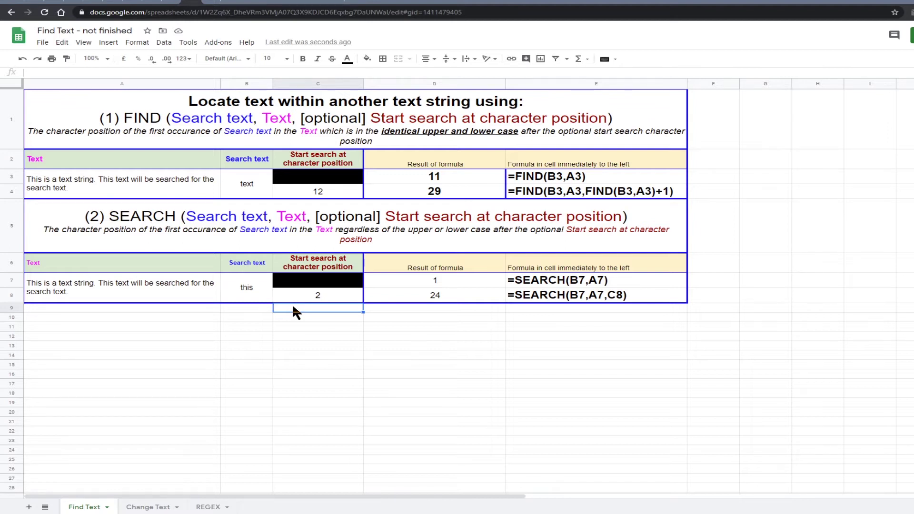
left_click(241, 290)
type("search")
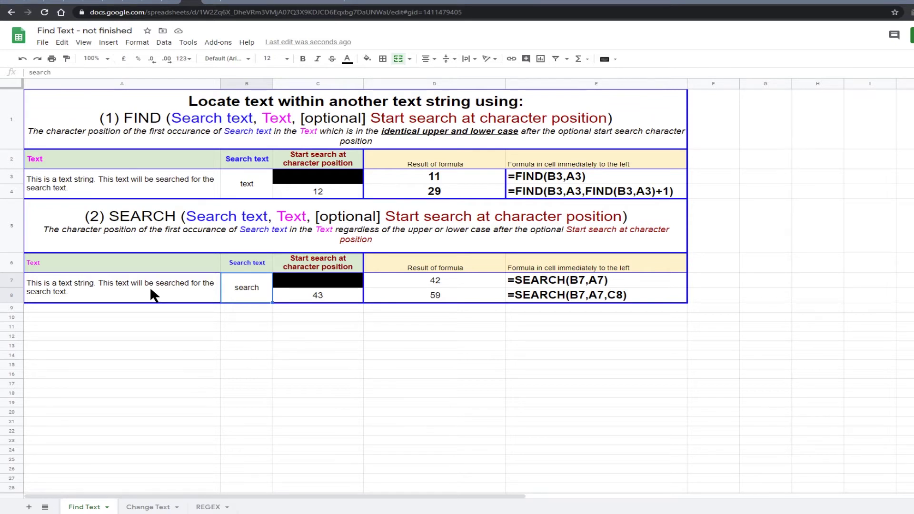
double_click(252, 288)
key("Return")
mouse_move(451, 286)
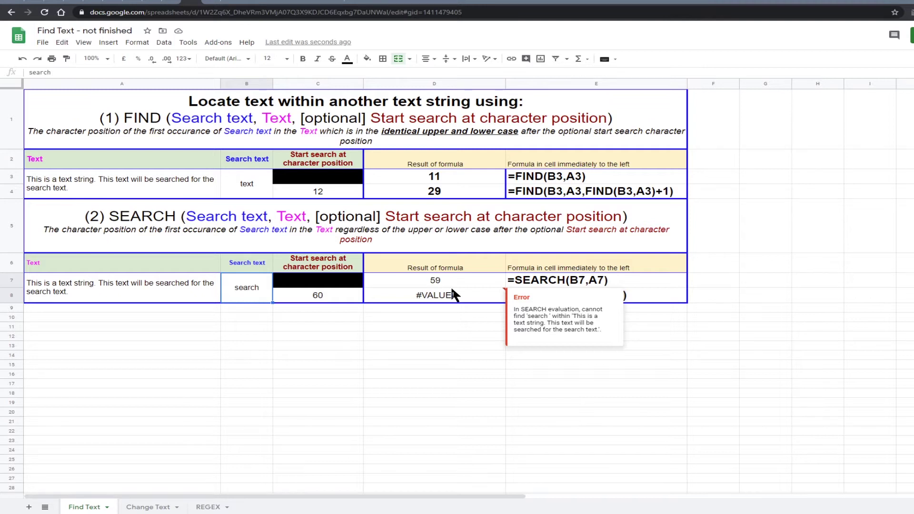
left_click(149, 507)
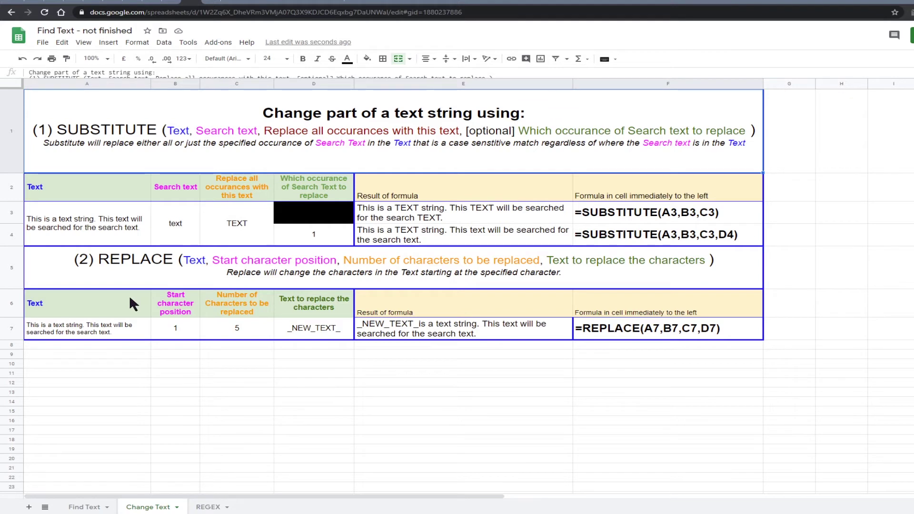
- Hide the REPLACE rows 5–7 on the Change Text sheet, then select A3 and the title
left_click_drag(12, 268, 9, 334)
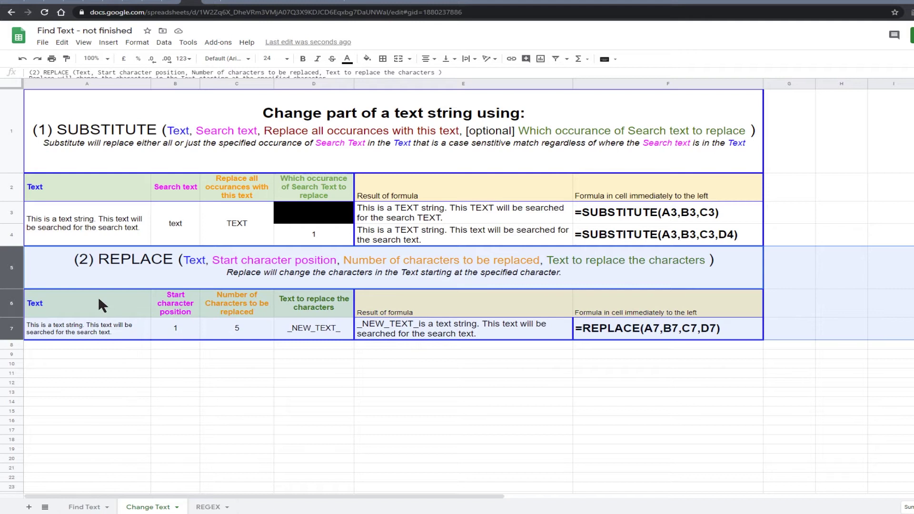
right_click(98, 297)
left_click(143, 372)
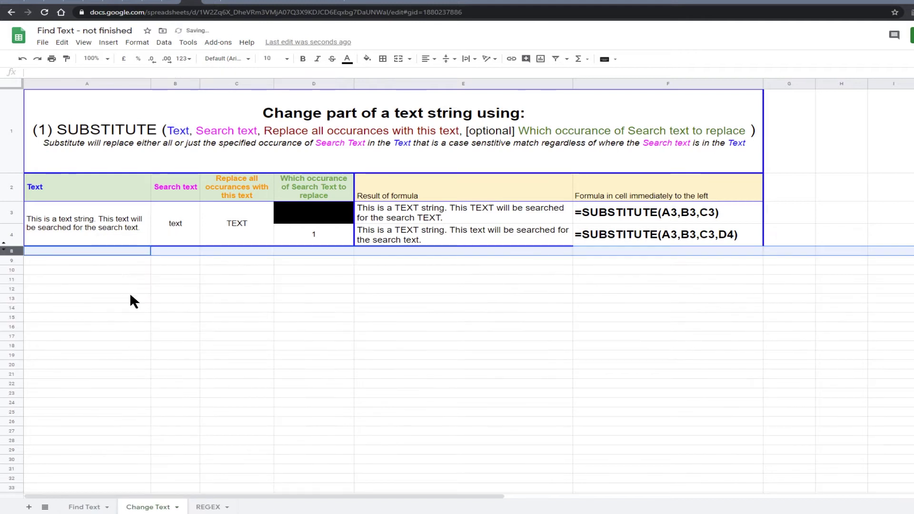
left_click(139, 226)
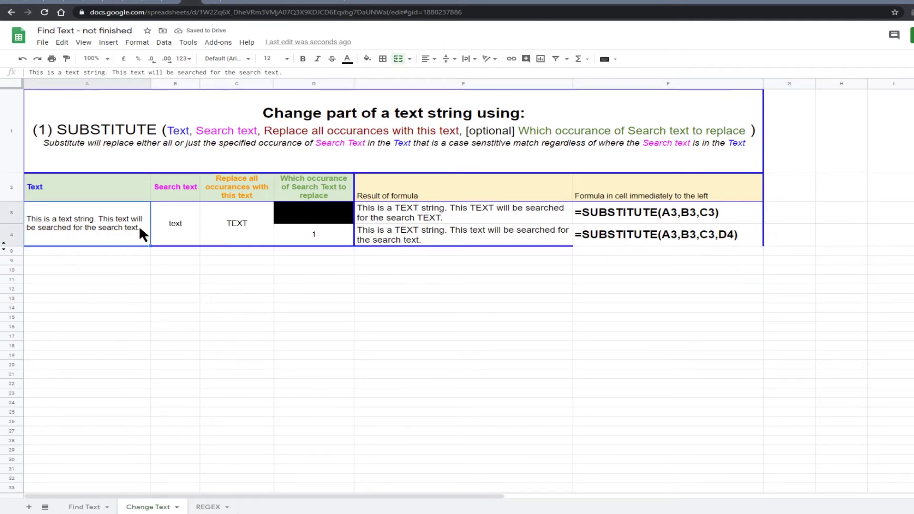
left_click(171, 142)
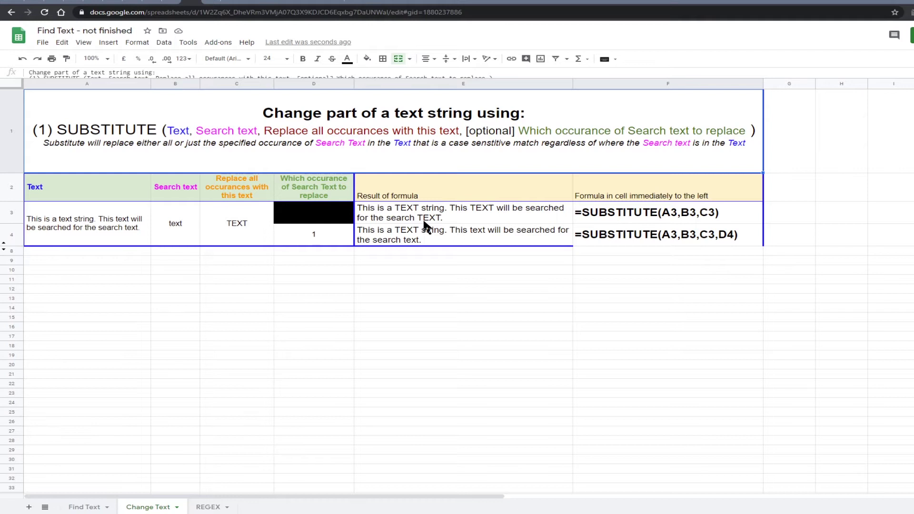
left_click(173, 228)
type("TE")
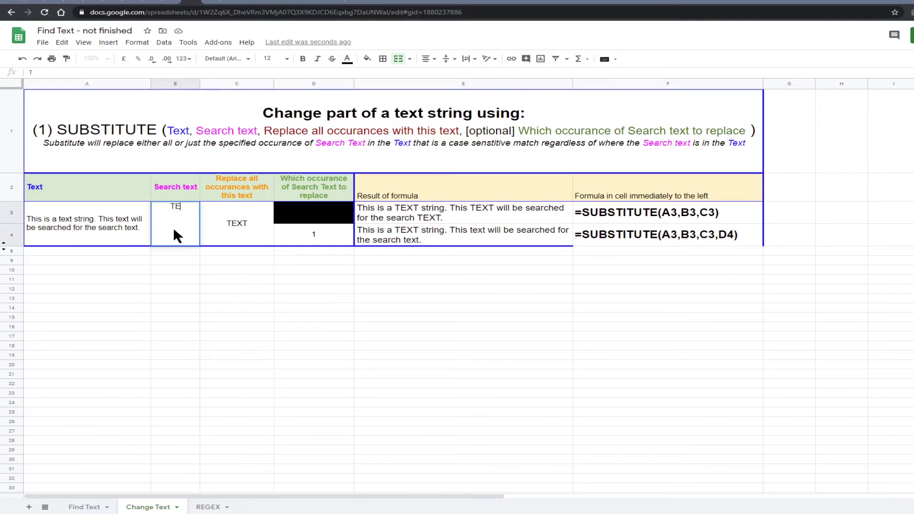
type("XT")
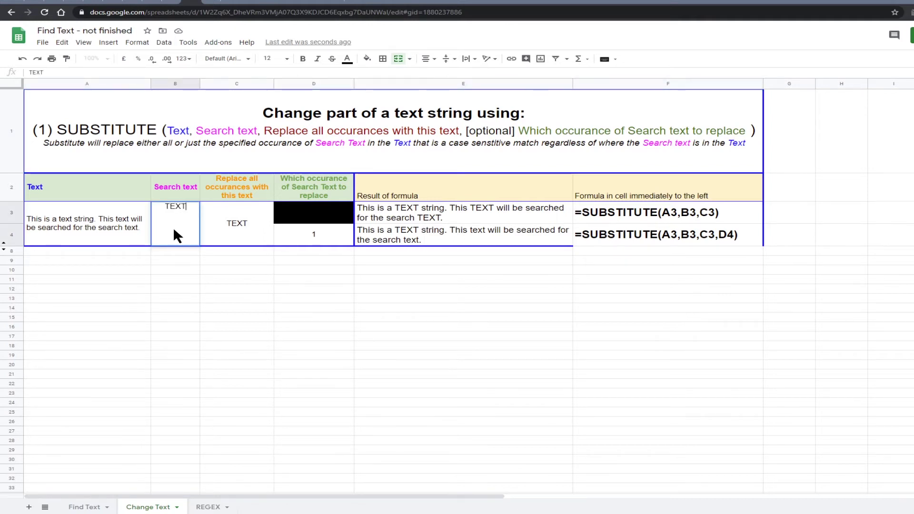
key("Return")
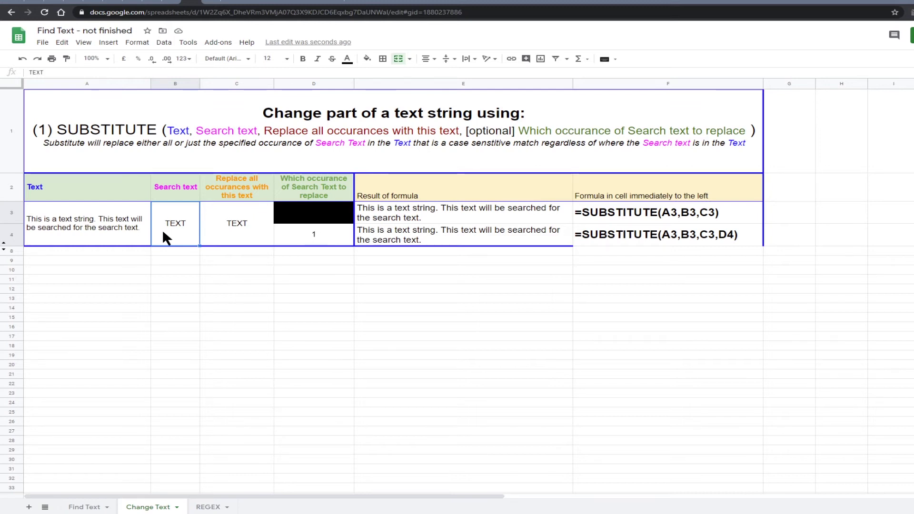
type("text")
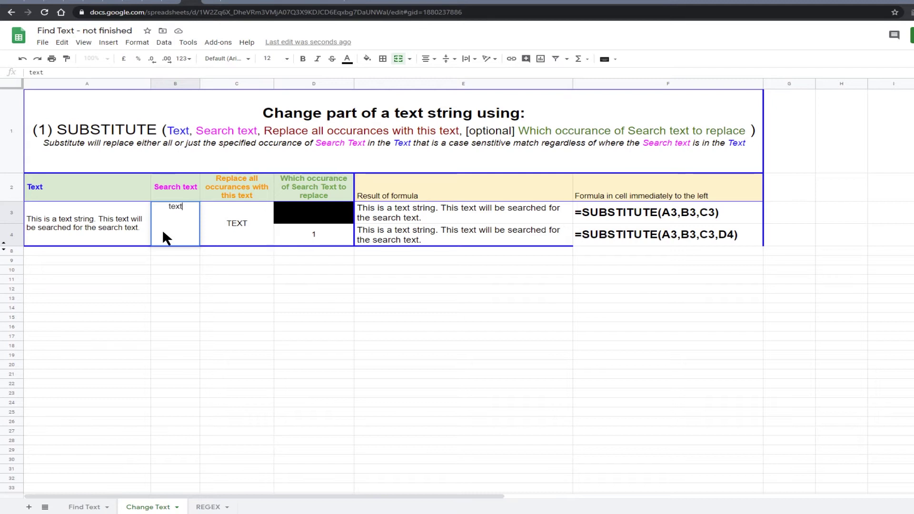
key("Return")
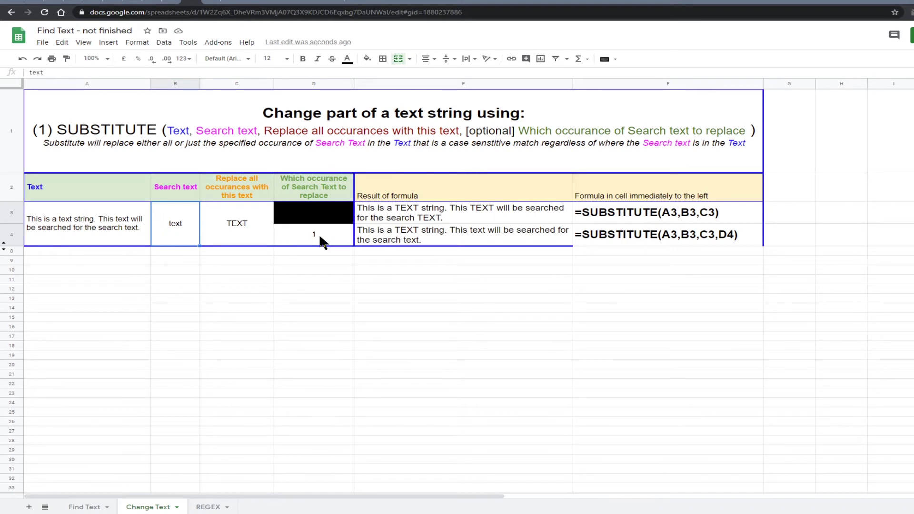
- Try occurrence numbers 2, 3 and 4 in D4, finishing with 0 to replace every match
left_click(320, 238)
type("2")
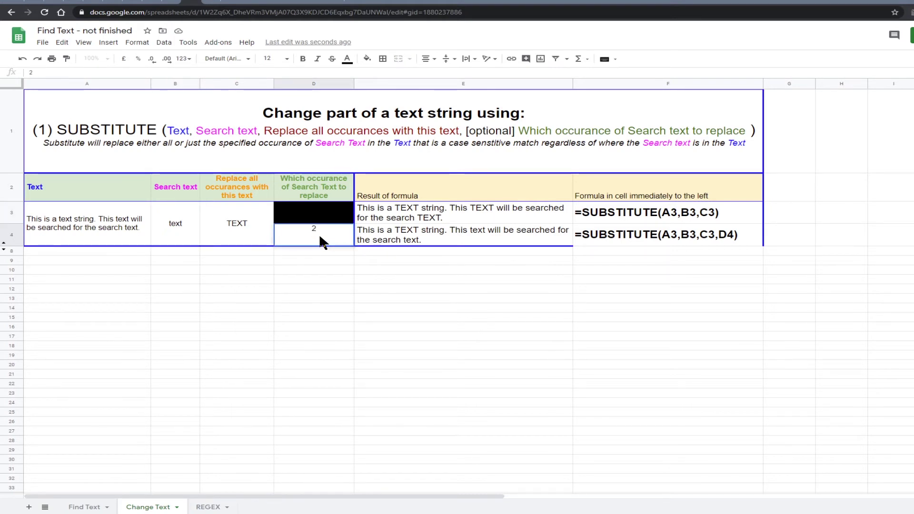
key("Return")
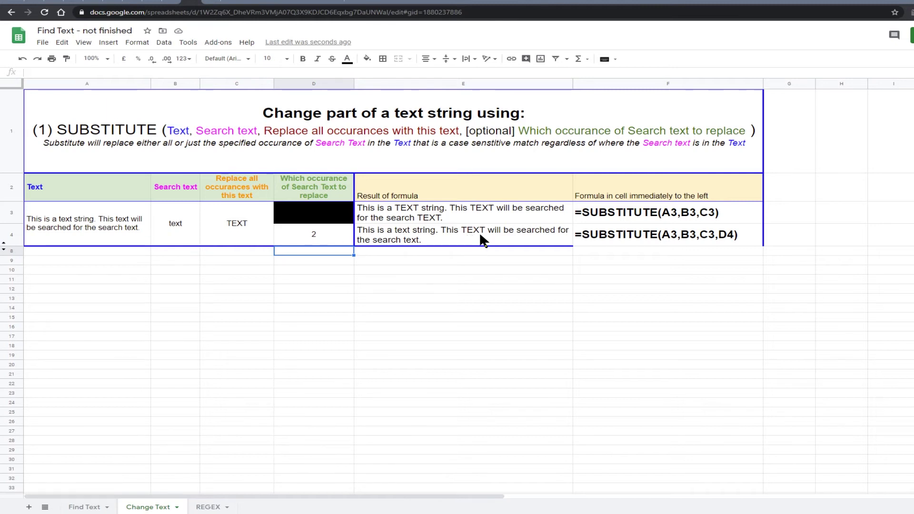
left_click(313, 229)
type("3")
key("Return")
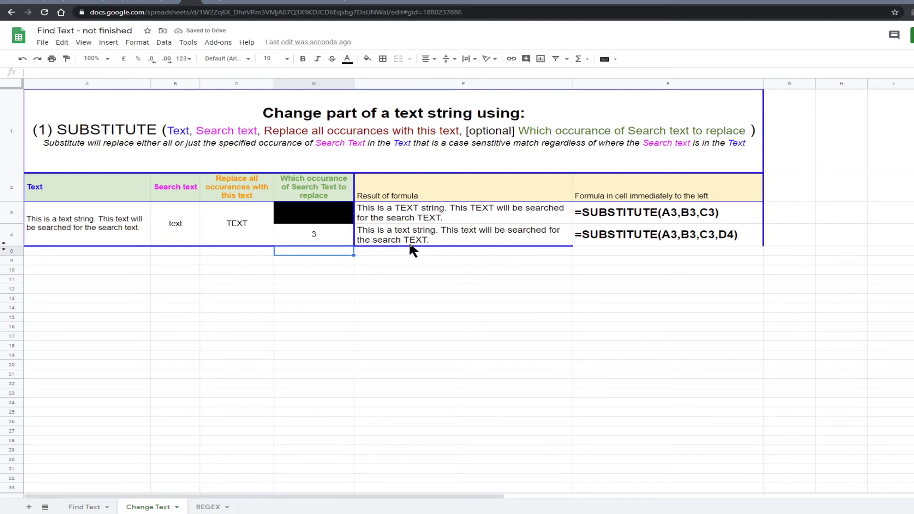
left_click(320, 232)
type("4")
key("Return")
key("Up")
type("0")
key("Return")
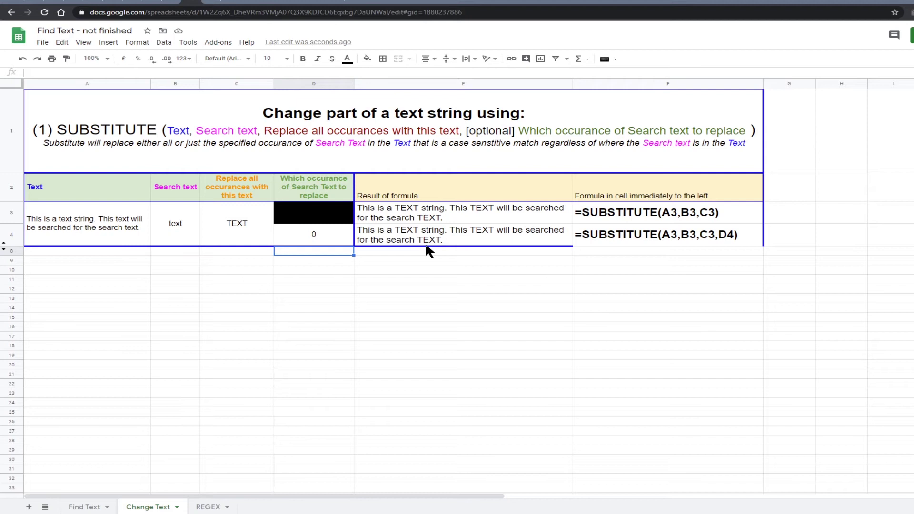
- Unhide rows 5–7 to bring back the REPLACE example table
left_click(3, 250)
left_click(108, 271)
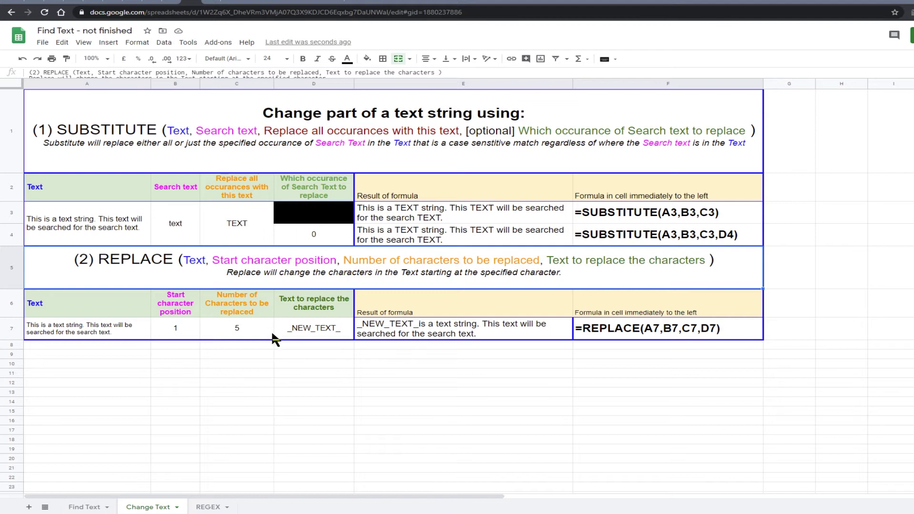
- Test REPLACE with 0 characters in C7, then start positions 24 and 0 in B7
left_click(242, 327)
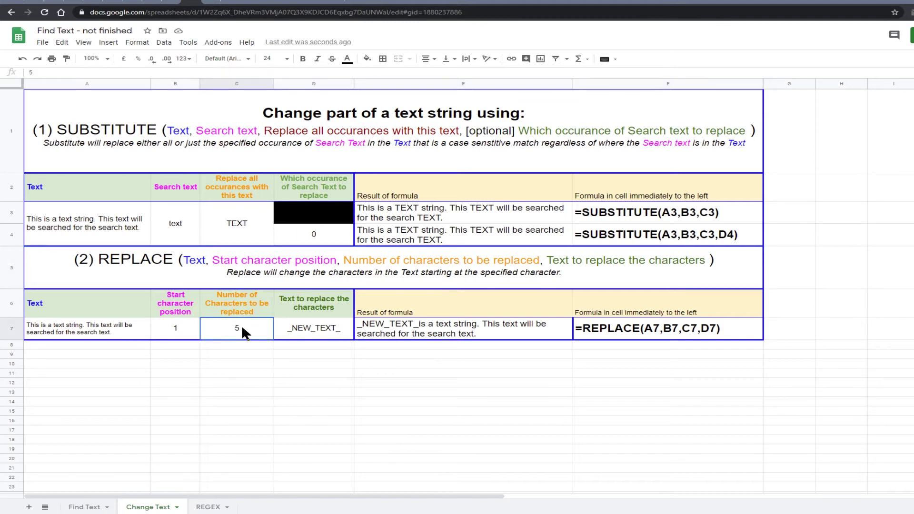
type("0")
key("Return")
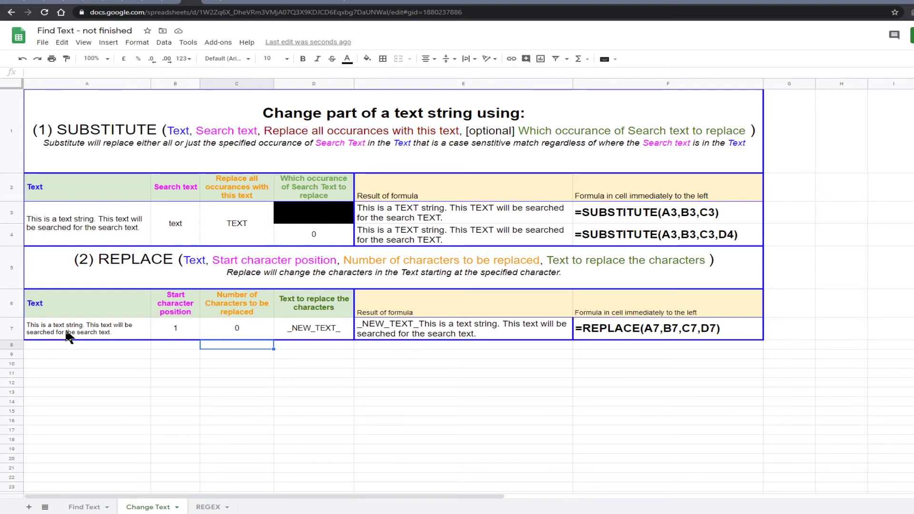
left_click(182, 328)
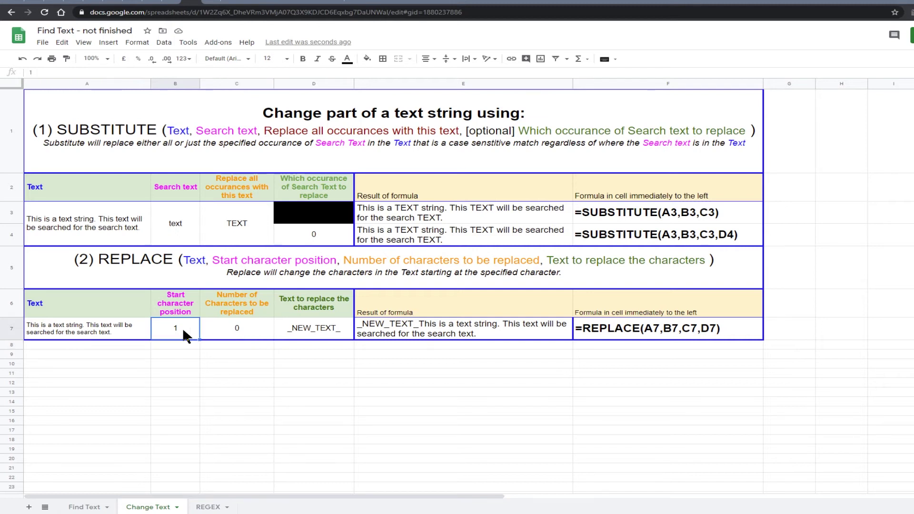
type("24")
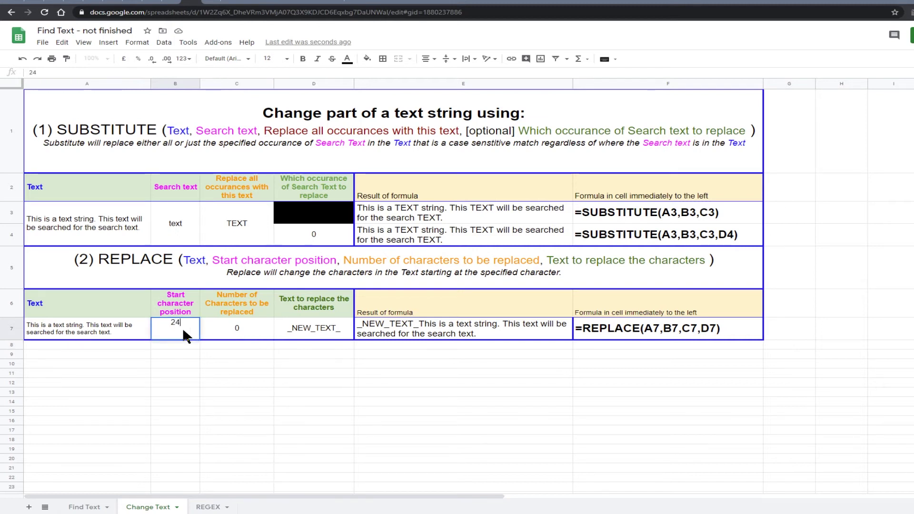
key("Return")
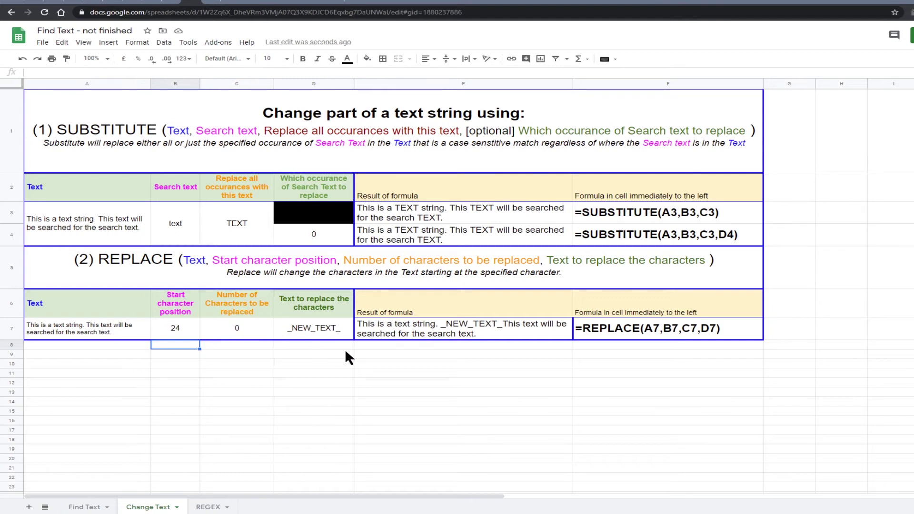
left_click(179, 328)
type("0")
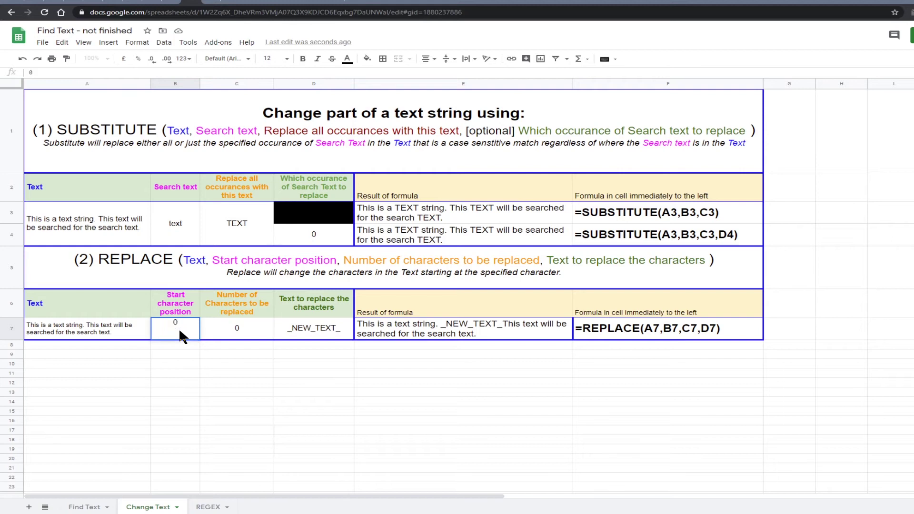
key("Return")
- Set REPLACE start position 5 with 999 characters, then go to the REGEX sheet
mouse_move(537, 331)
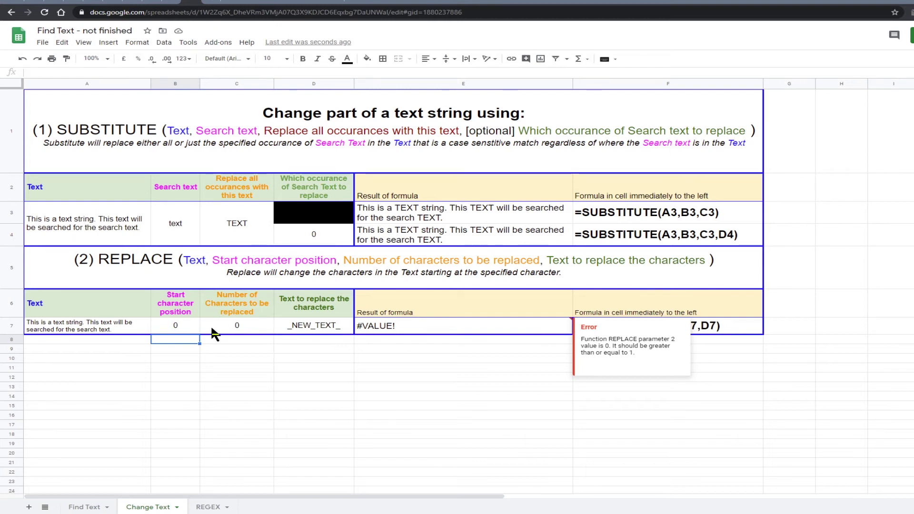
left_click(176, 327)
type("5")
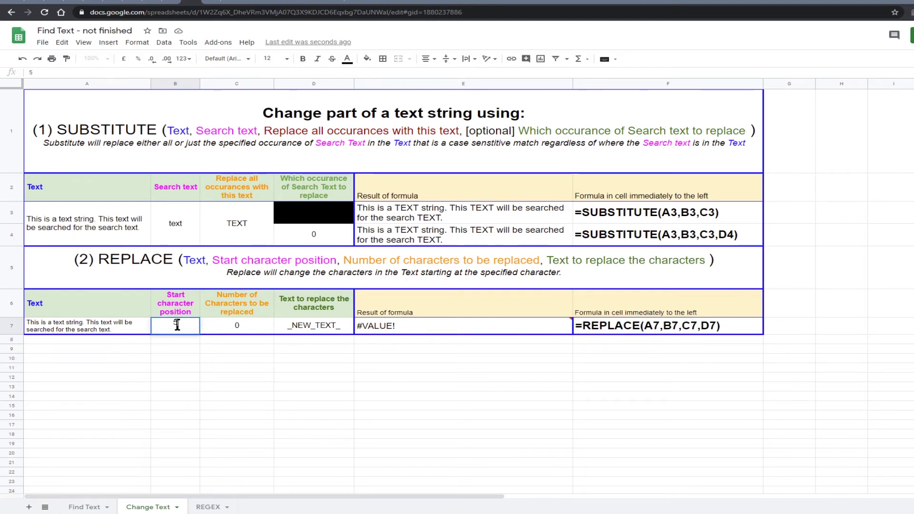
key("Tab")
type("999")
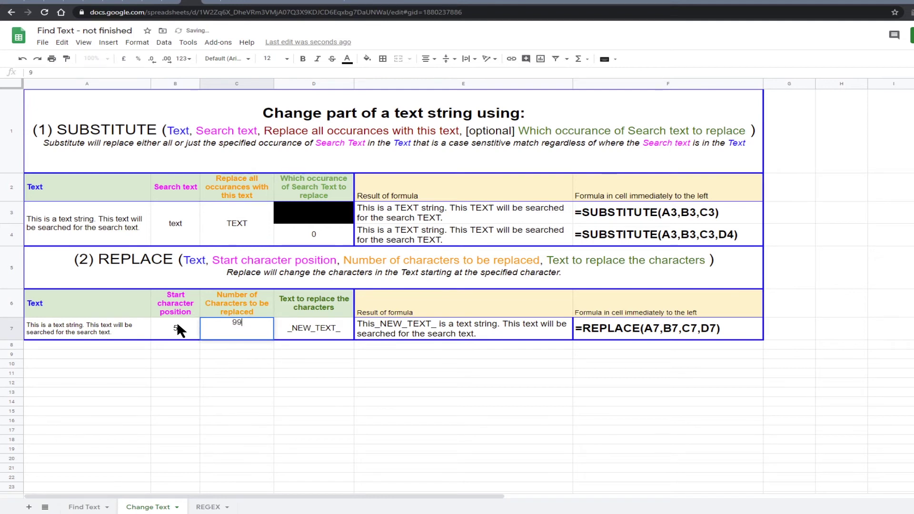
key("Return")
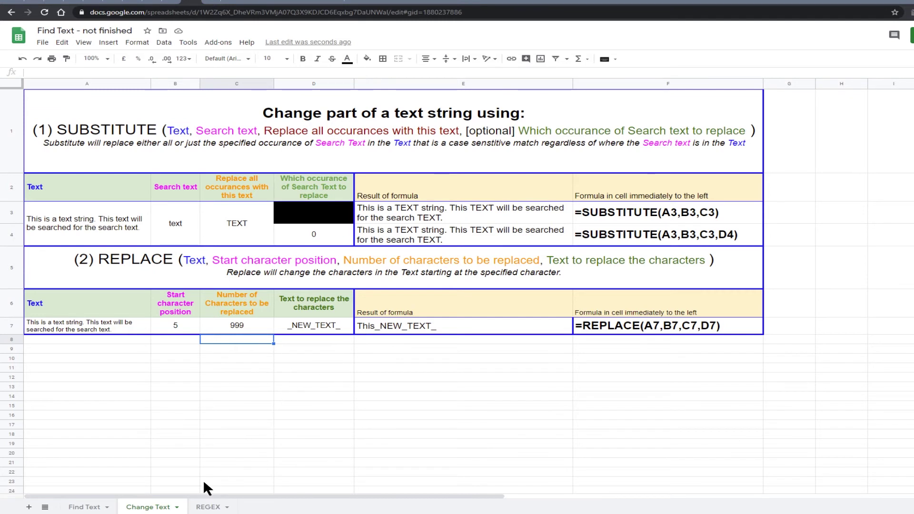
left_click(206, 509)
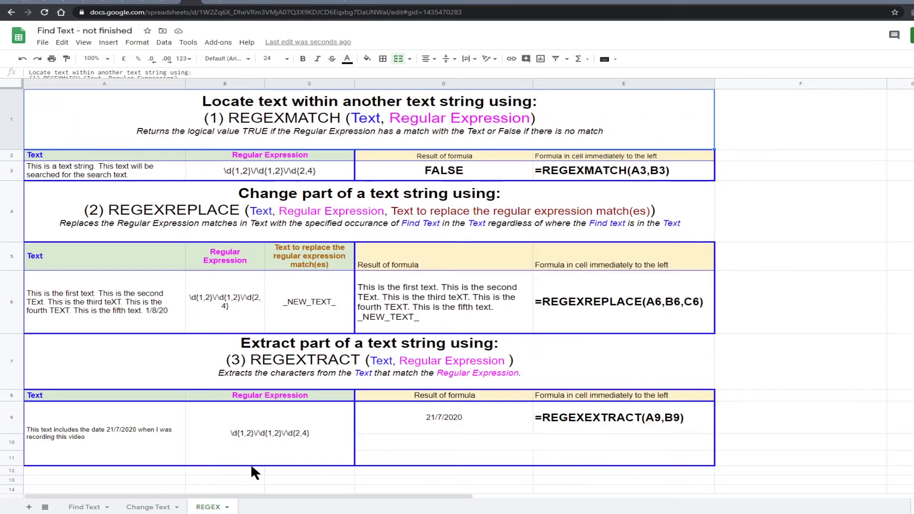
- Change B3's formula from =E17 to =E13 so the pattern reads 'text'
left_click(248, 180)
left_click(49, 71)
key("BackSpace")
type("3")
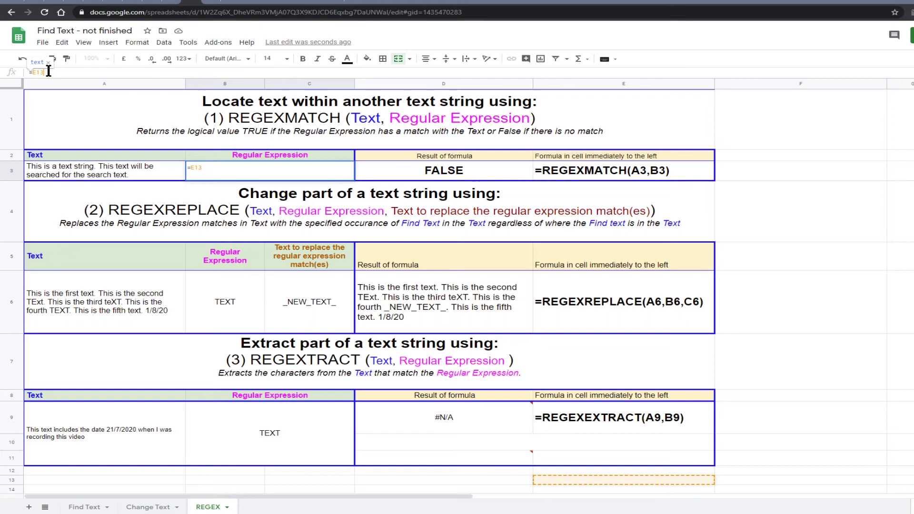
key("Return")
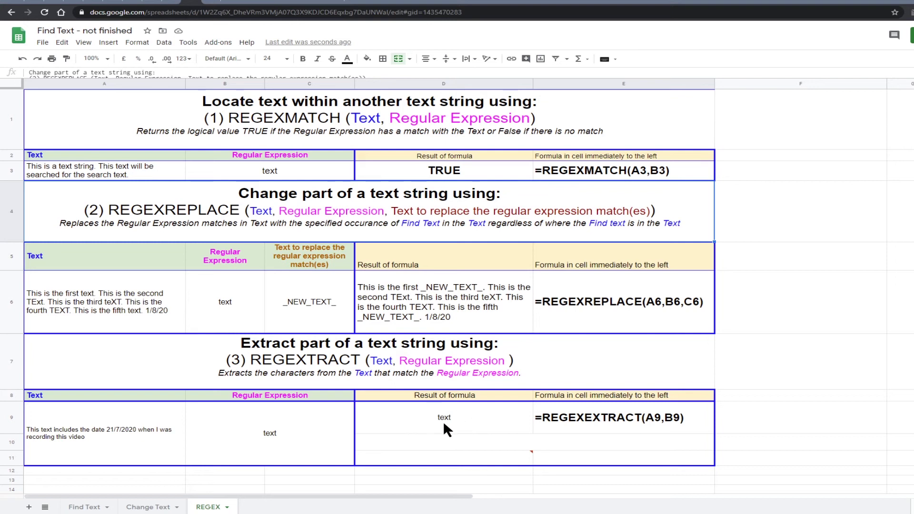
- Enter =E14 in B3 for the uppercase TEXT pattern and inspect D9's #N/A error
left_click(270, 172)
type("=E14")
key("Return")
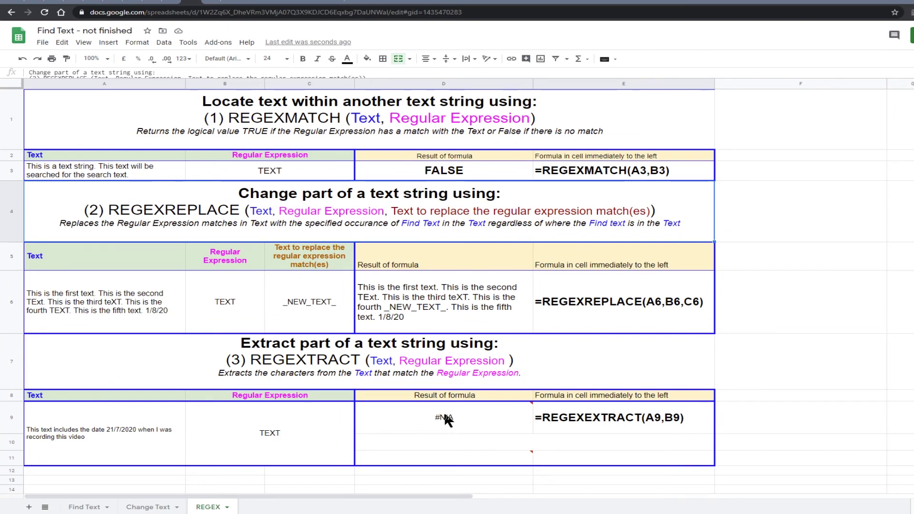
mouse_move(448, 420)
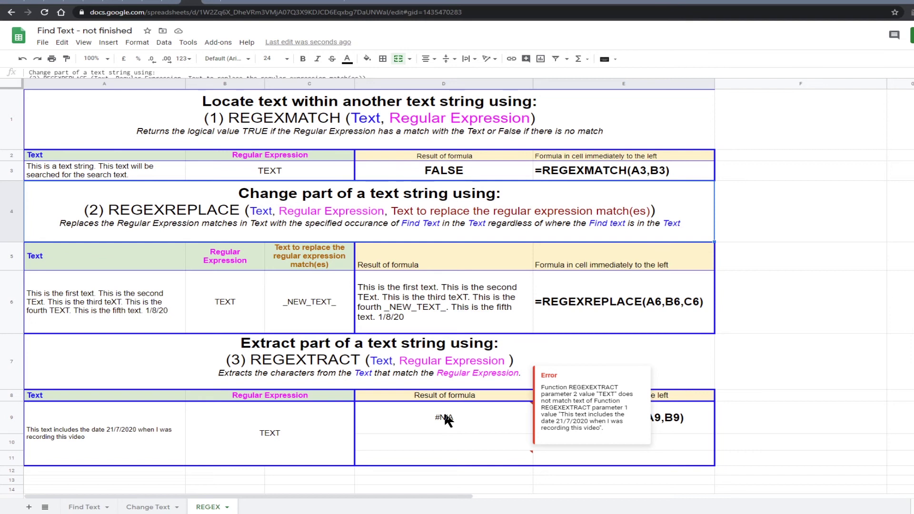
- Apply the case-insensitive (?i)TEXT pattern and select B3 to change its pattern reference
left_click(37, 59)
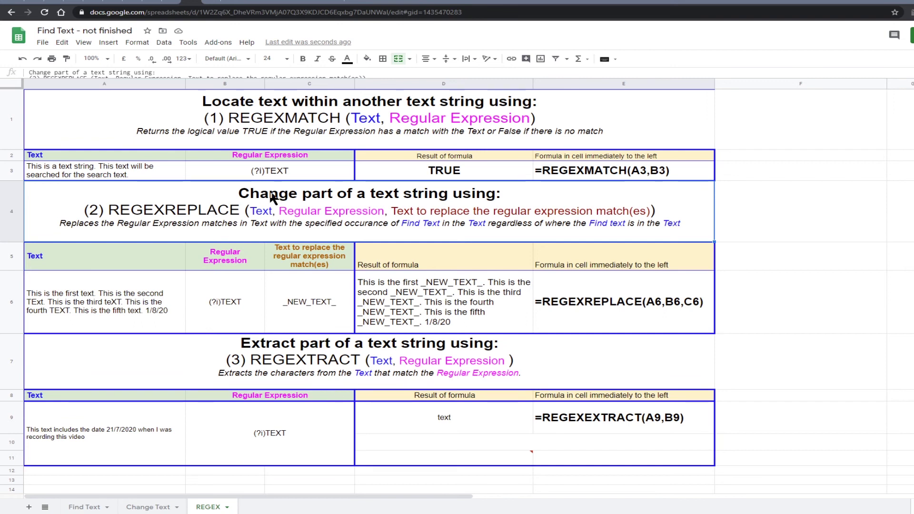
left_click(231, 171)
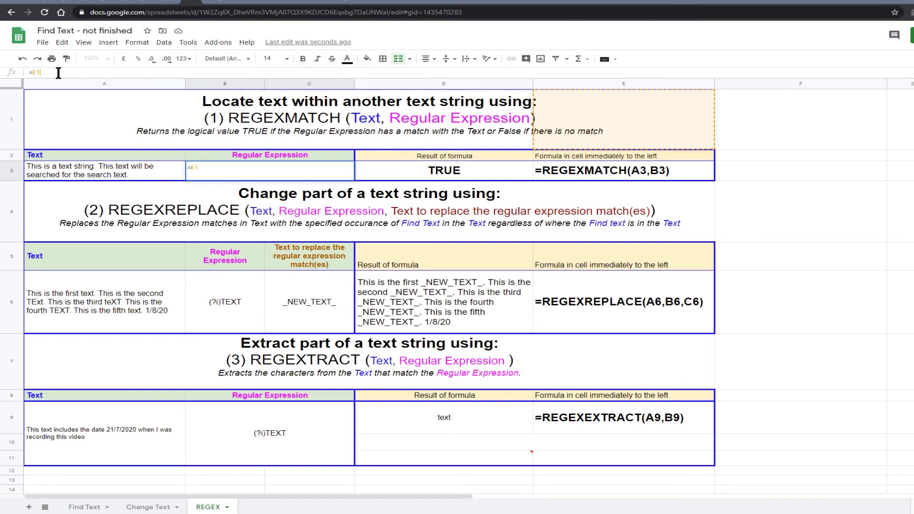
- Point B3 at E15 for the (?i)(?:.*?TEXT){3} pattern and inspect D9's REGEXEXTRACT #N/A error
key("ctrl+z")
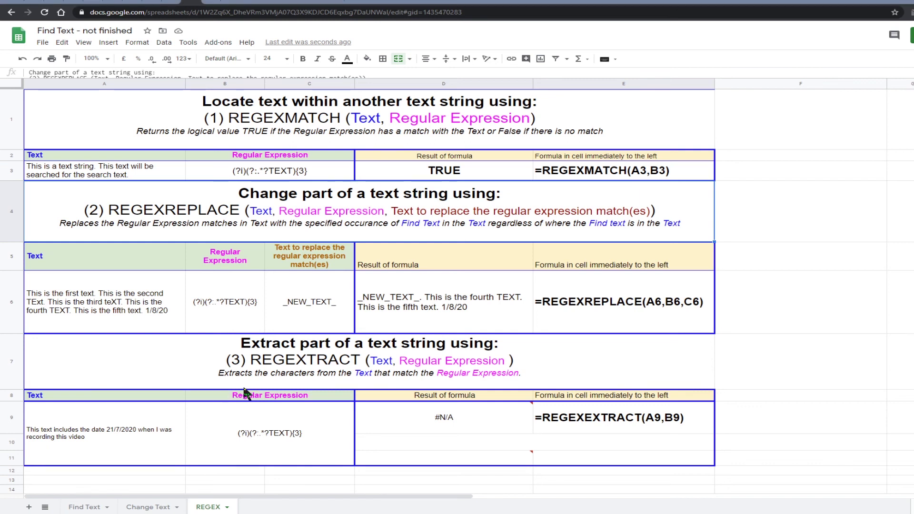
mouse_move(396, 416)
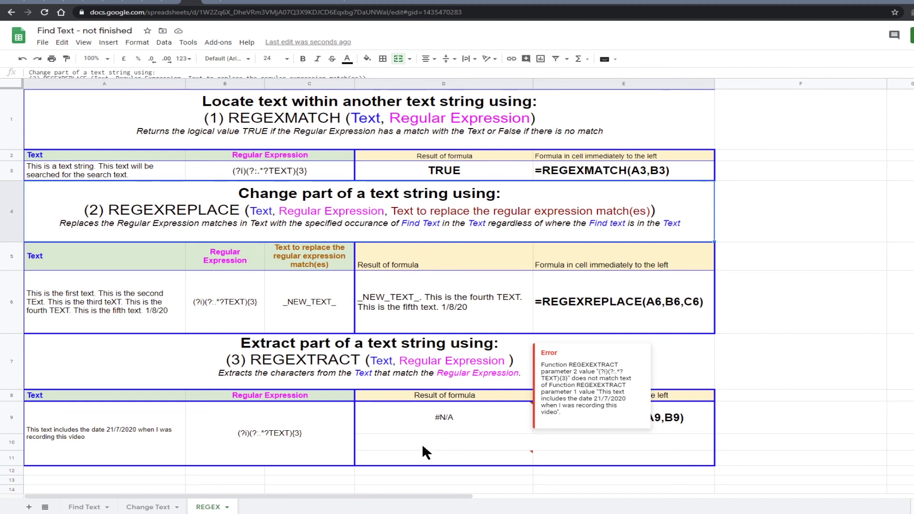
- Change B3's reference to =E17, restoring the date pattern so REGEXEXTRACT returns 21/7/2020
left_click(252, 177)
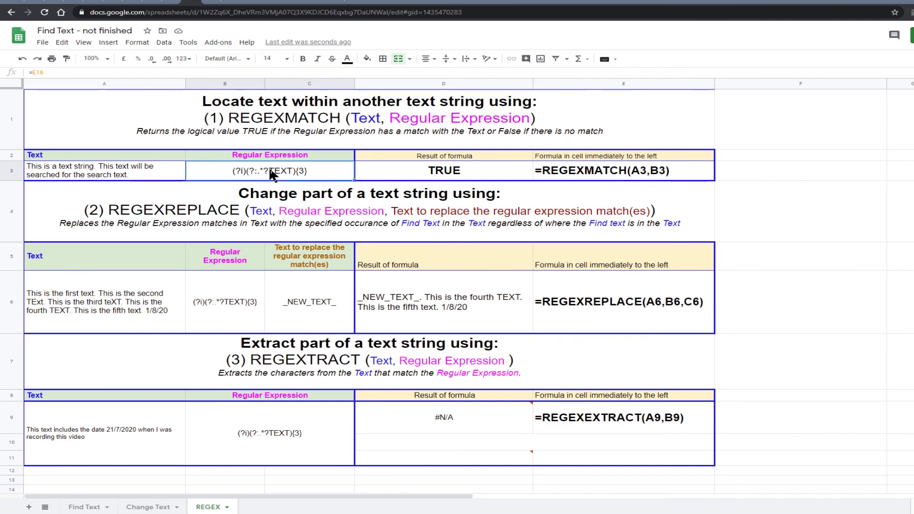
left_click(51, 70)
key("BackSpace")
type("7")
key("Return")
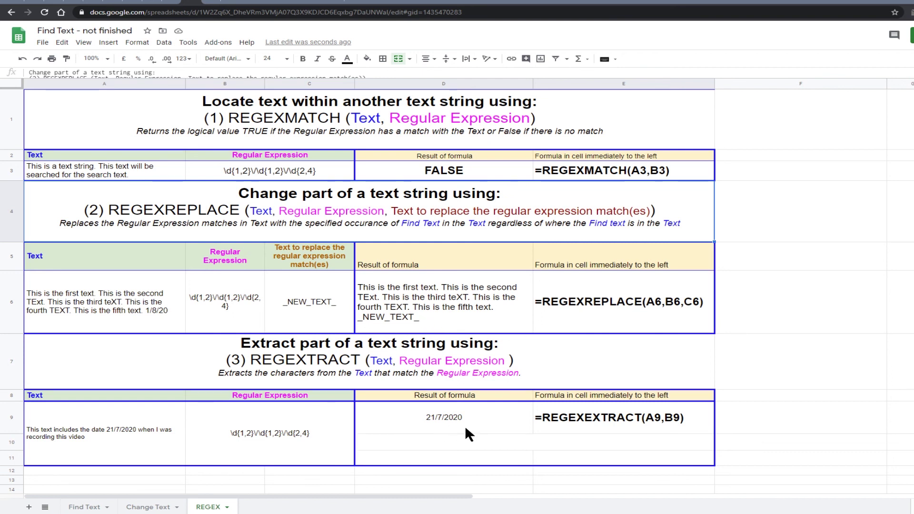
- Make the hidden note and DATEVALUE cells D10:E11 black text, then select the D11 result
left_click(434, 438)
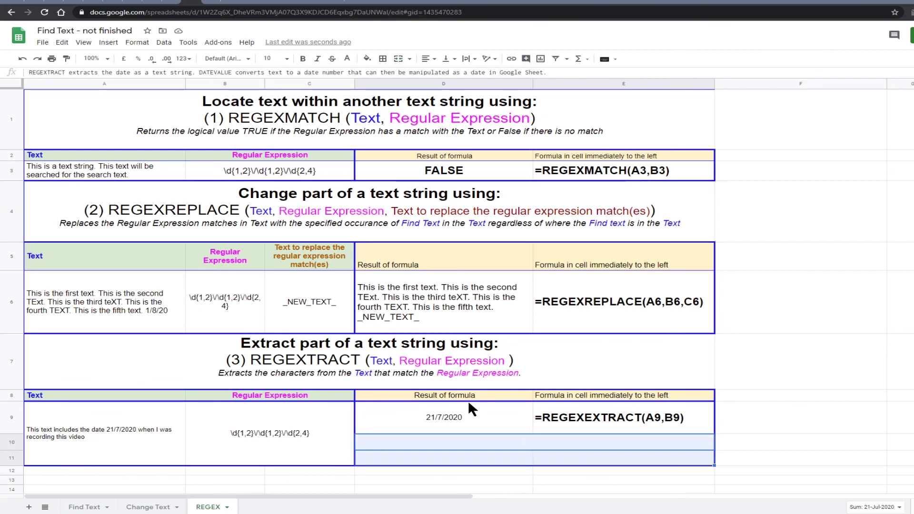
left_click(347, 59)
left_click(352, 92)
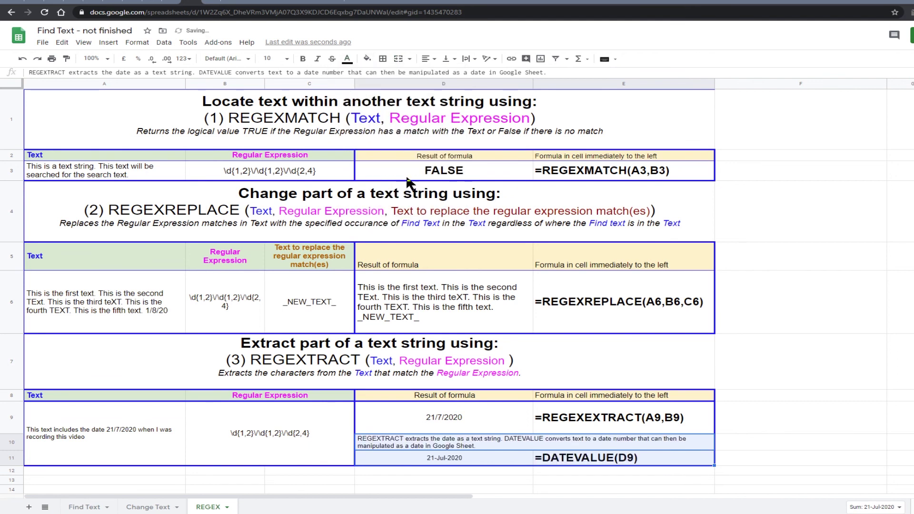
left_click(488, 438)
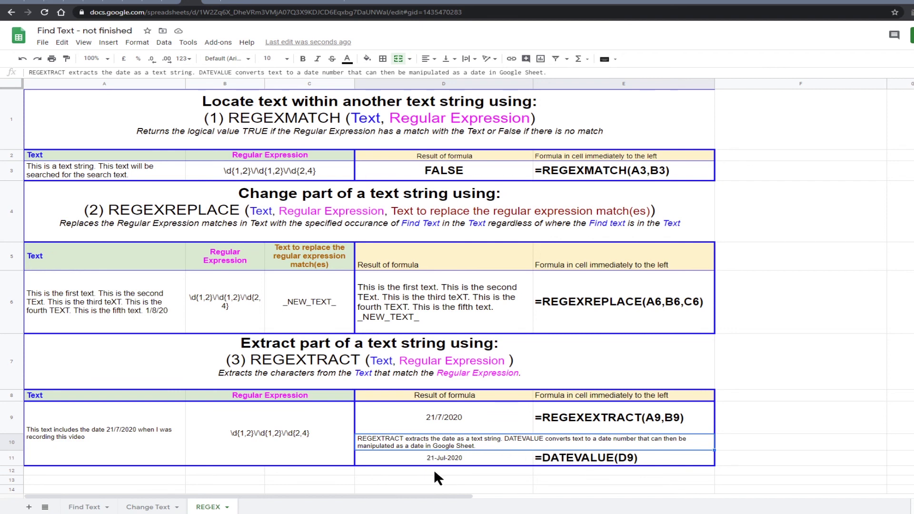
left_click(461, 462)
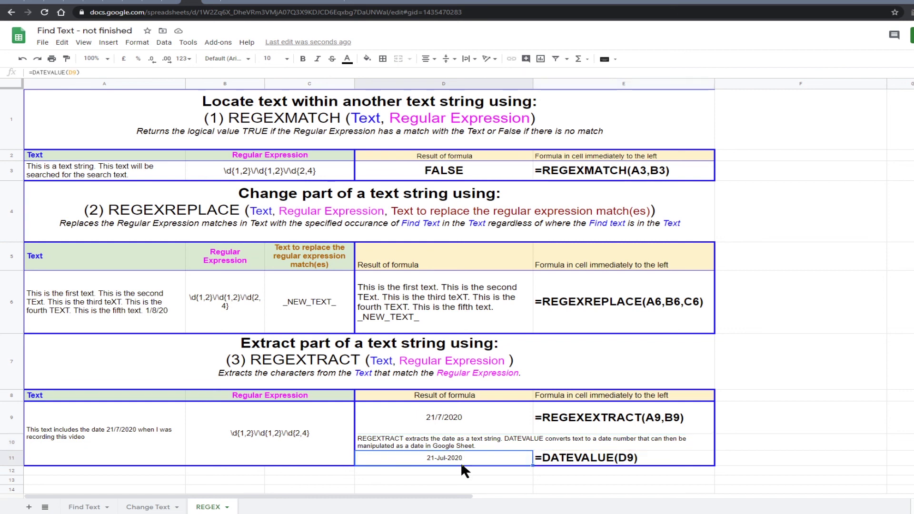
- Reset D11 to the Automatic number format
left_click(143, 45)
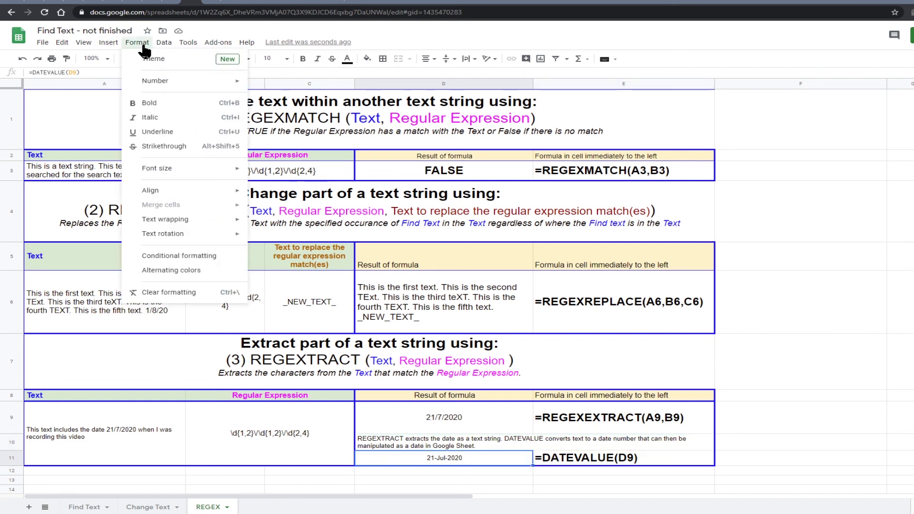
mouse_move(163, 82)
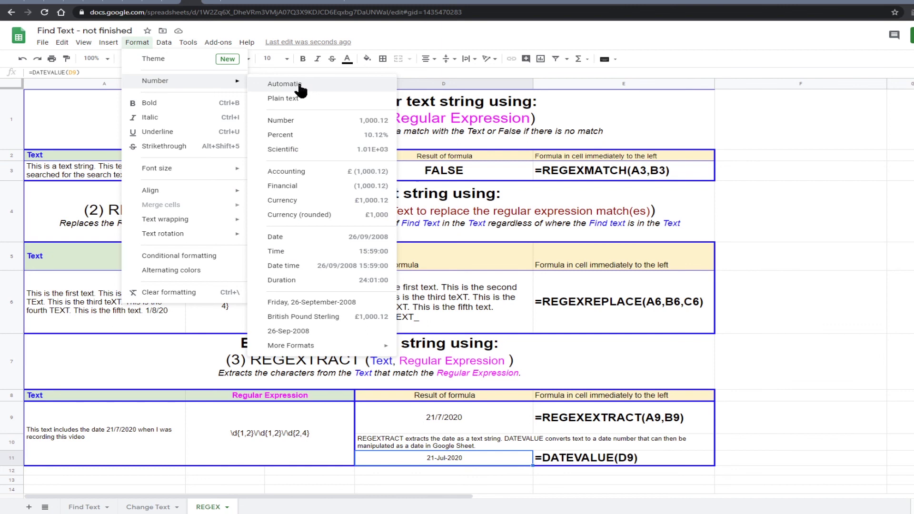
left_click(285, 85)
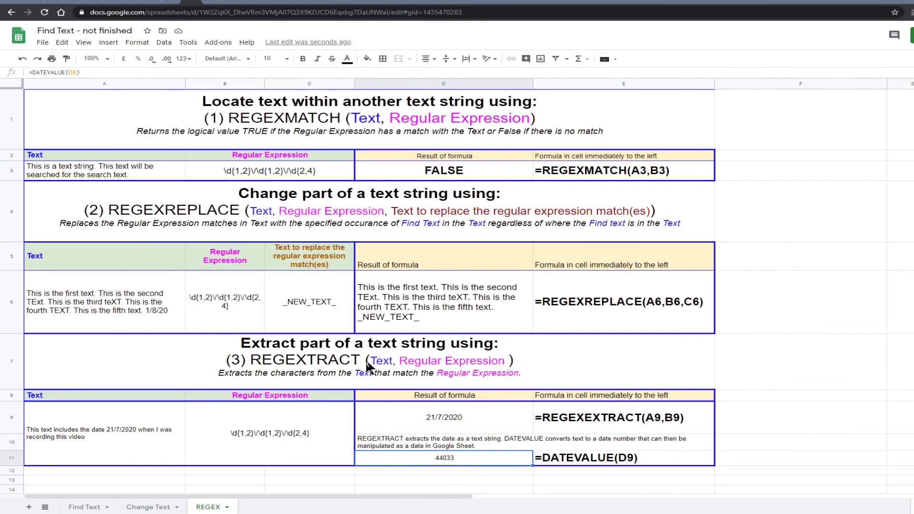
- Apply the custom weekday long date format so D11 reads Tuesday, 21-July-2020
left_click(138, 45)
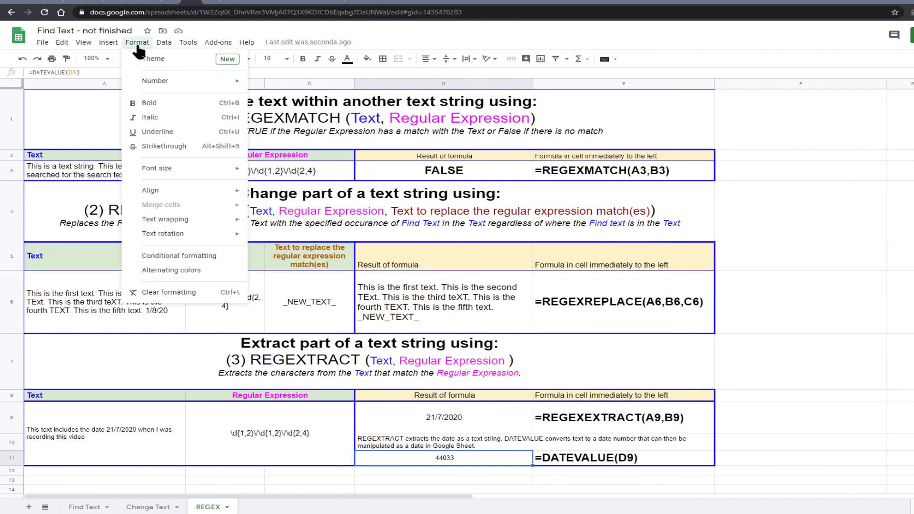
mouse_move(174, 81)
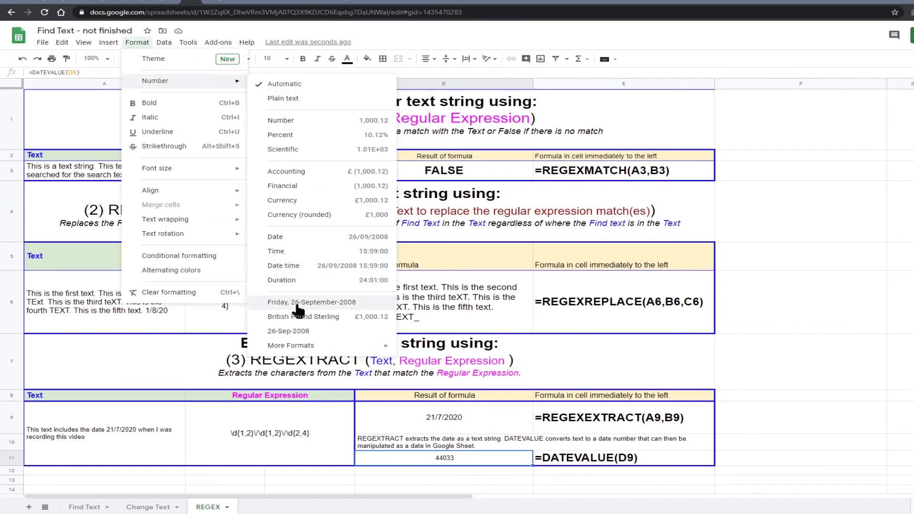
mouse_move(334, 348)
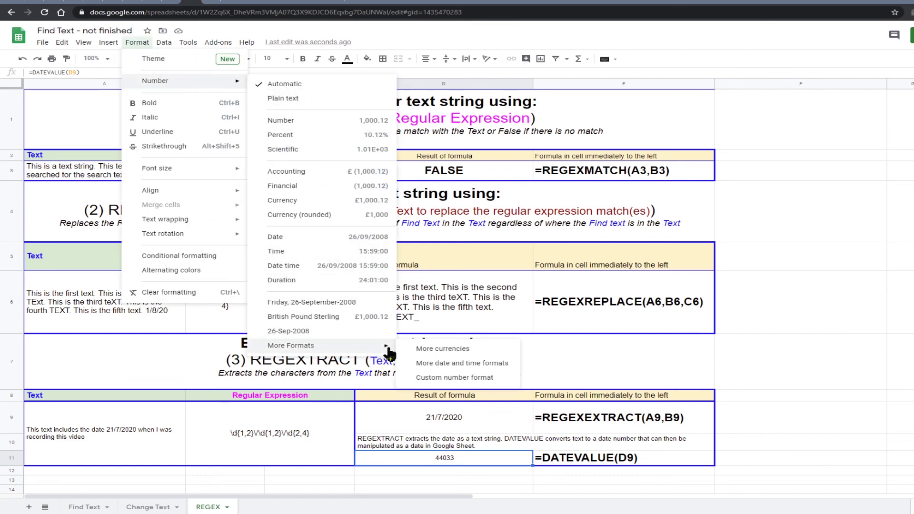
left_click(460, 366)
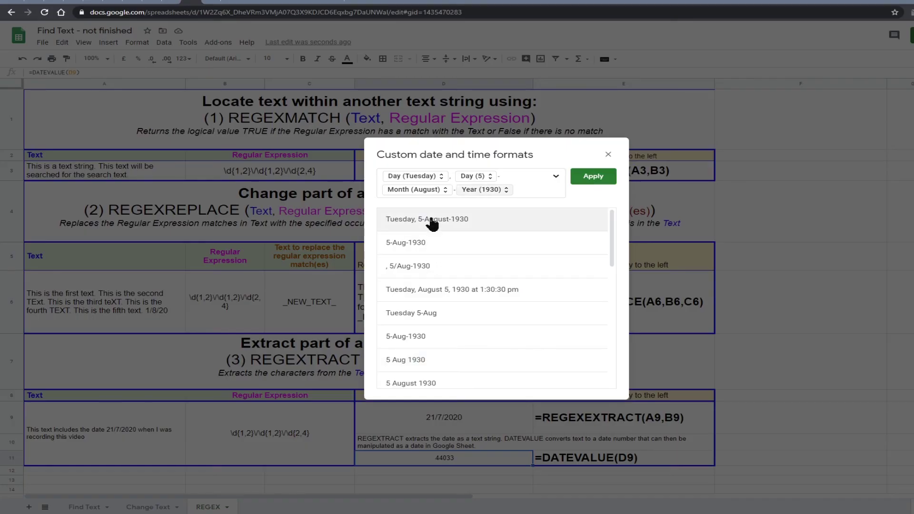
left_click(593, 176)
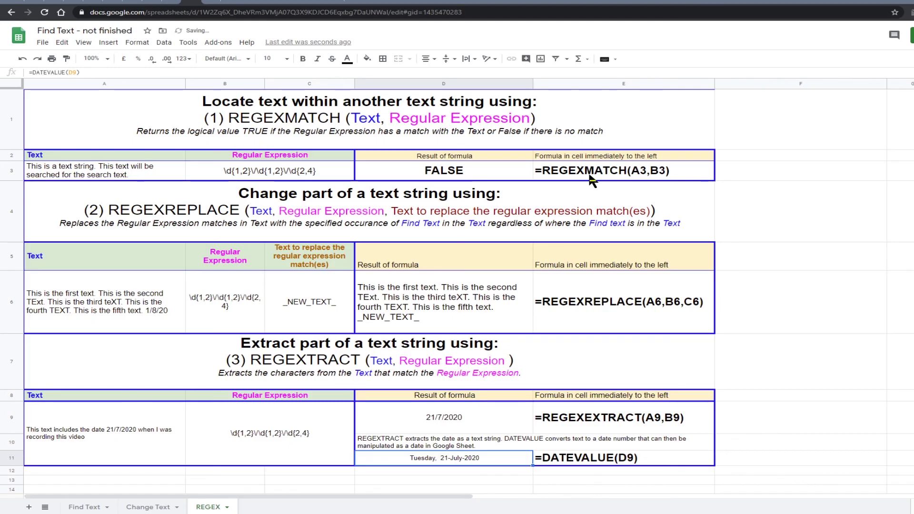